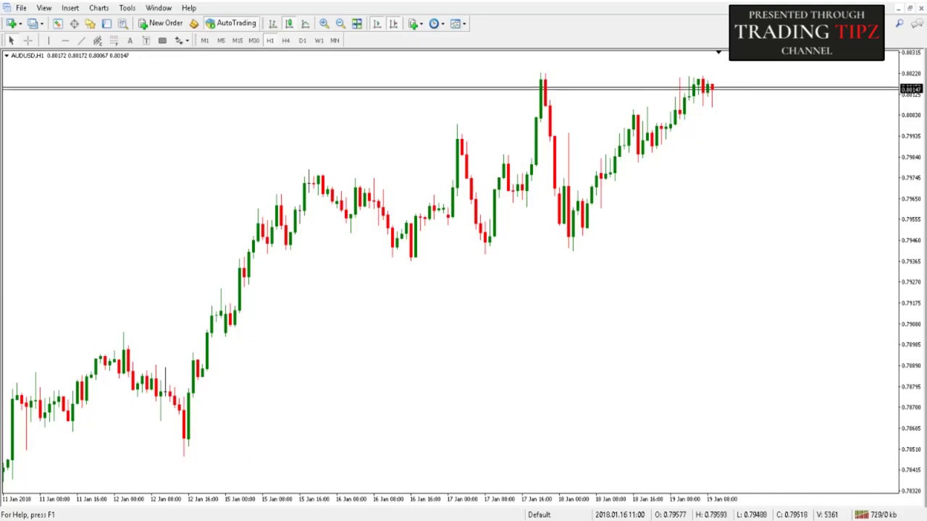
Step: Compare the AUDUSD price action across the daily, H1, M15, M5 and M1 timeframes
click(302, 39)
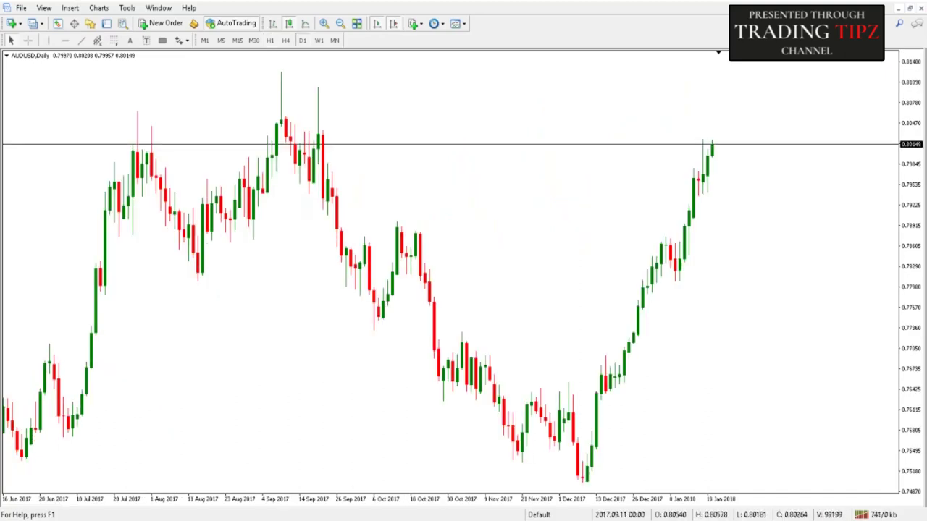
click(269, 40)
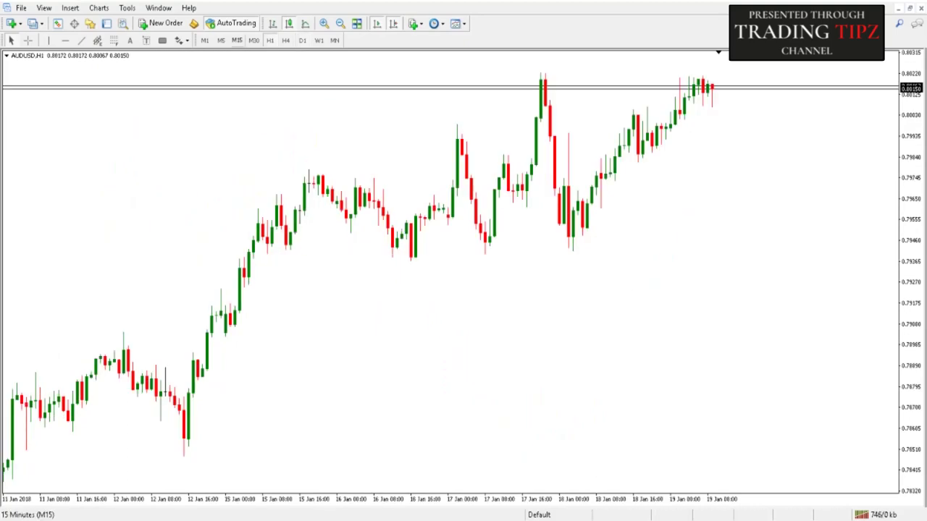
click(237, 40)
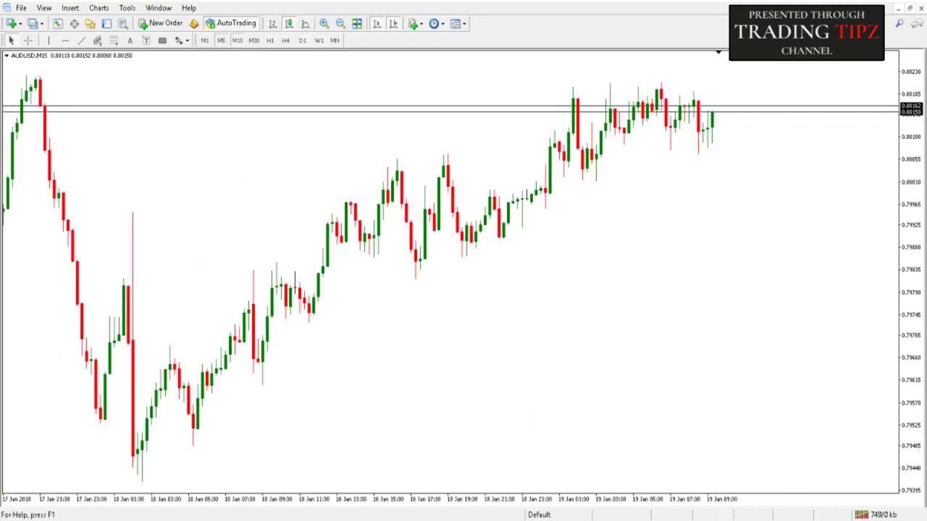
click(221, 40)
click(204, 40)
click(302, 40)
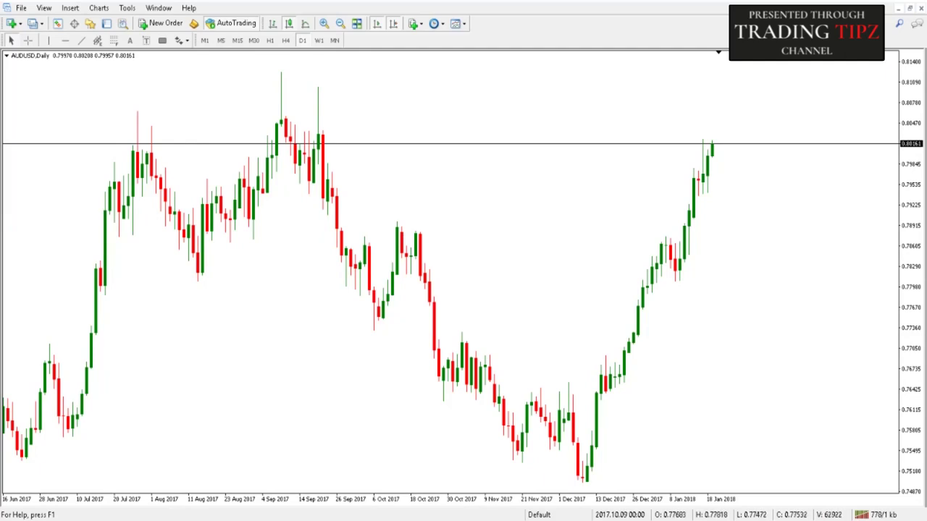
click(269, 41)
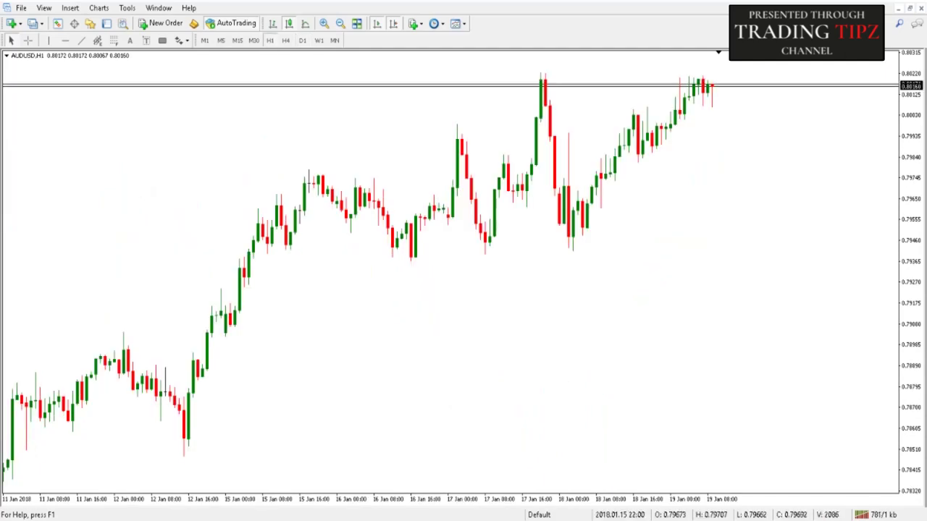
click(303, 40)
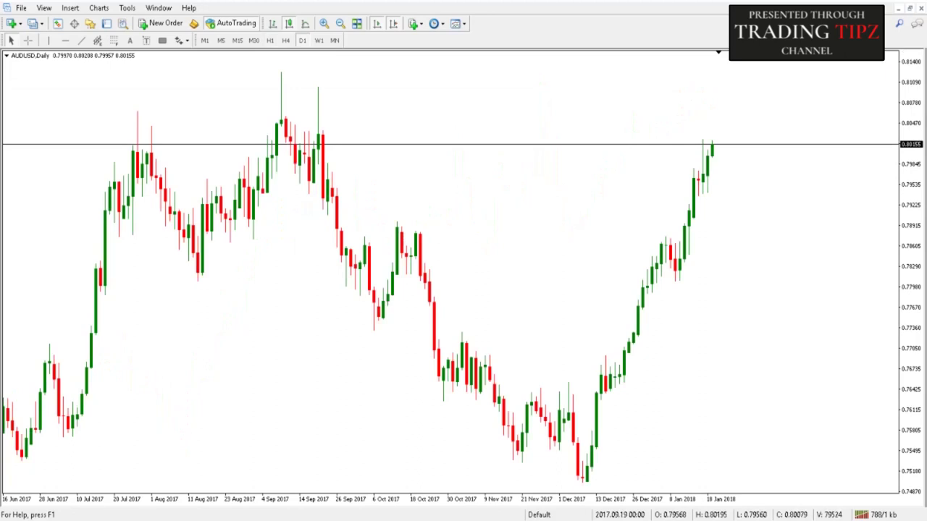
click(269, 41)
click(238, 40)
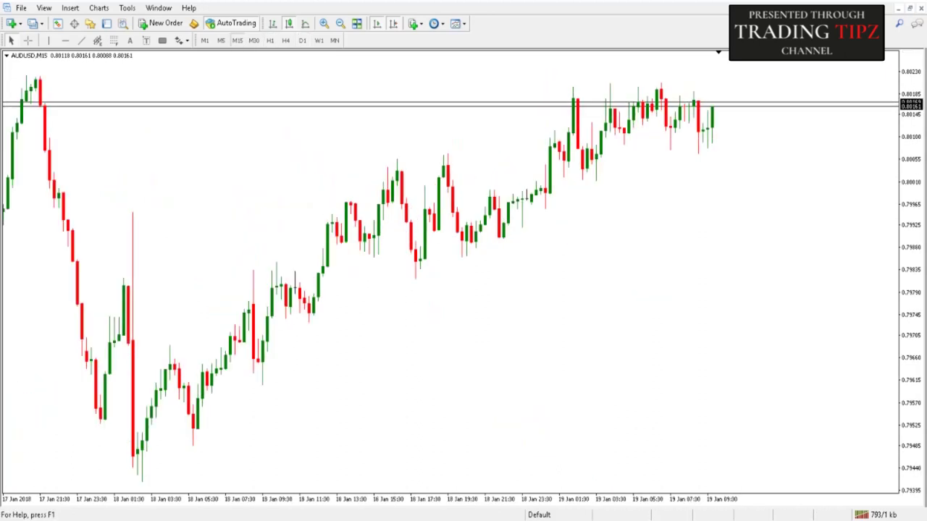
Step: Set the AUDUSD chart to the daily timeframe and save the workspace as a new profile named AUSUSD
click(303, 40)
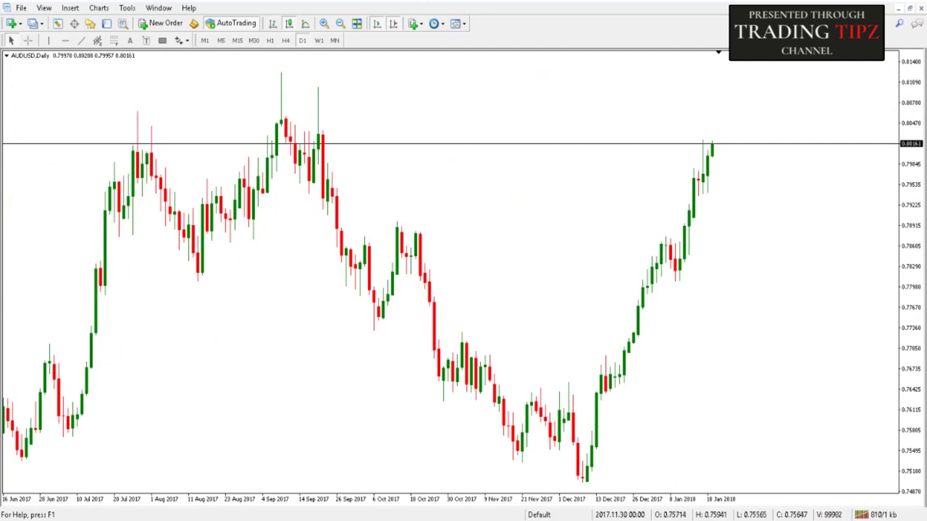
click(538, 515)
click(578, 441)
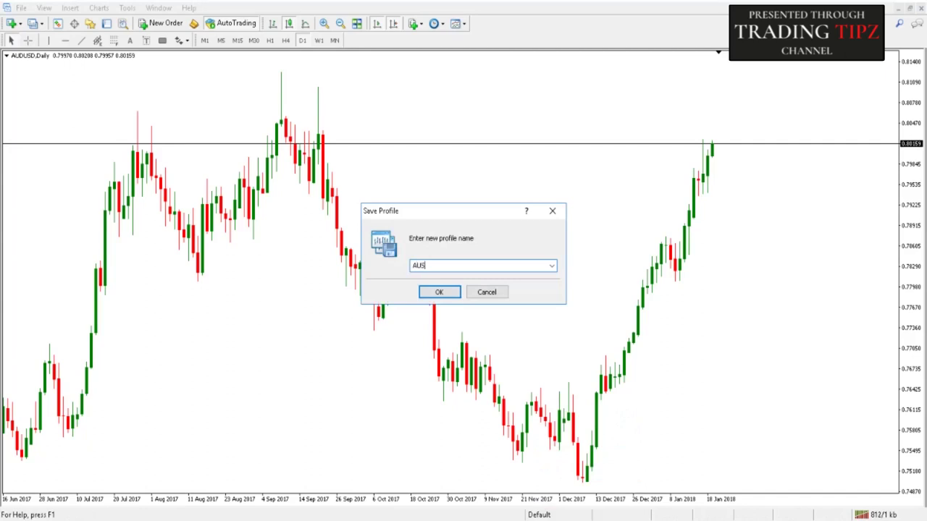
text(AUSUSD)
key(Return)
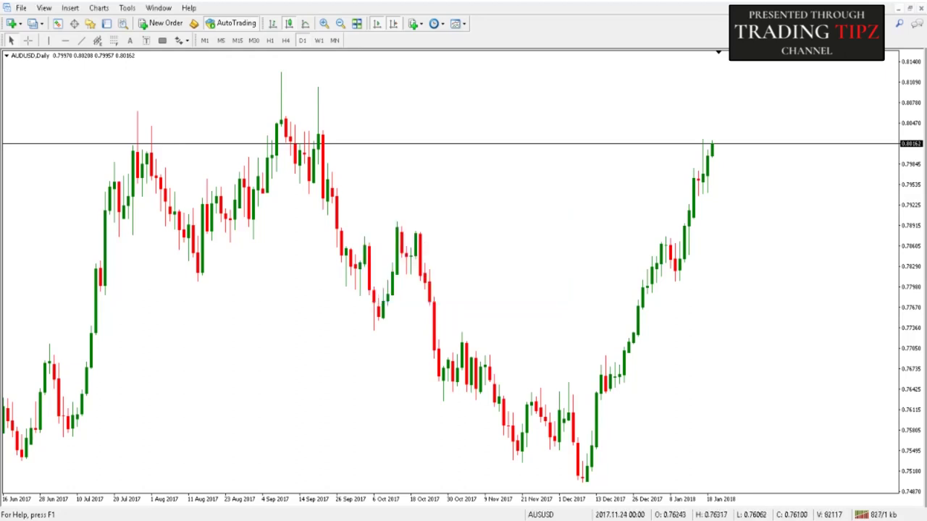
Step: Turn the maximized AUDUSD daily chart into a smaller floating window and place it near the middle of the workspace
click(910, 7)
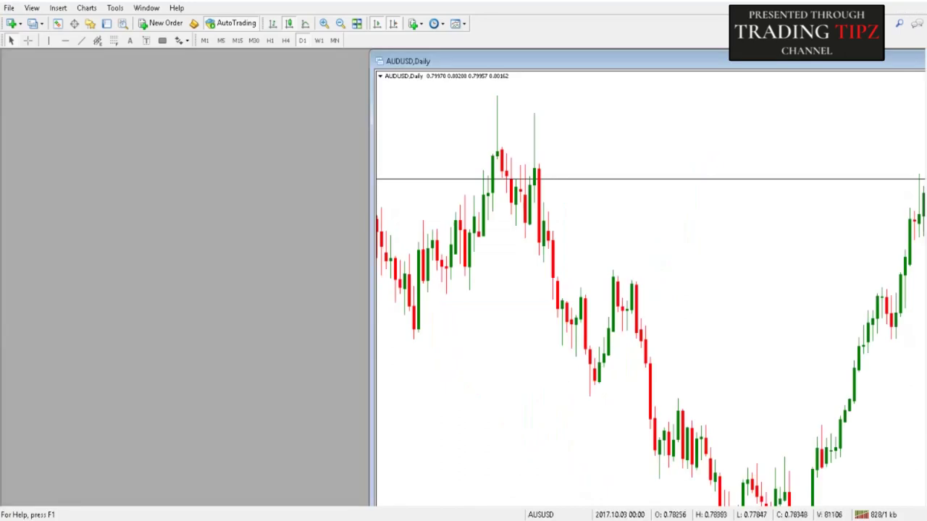
drag(370, 51, 466, 168)
drag(531, 179, 226, 105)
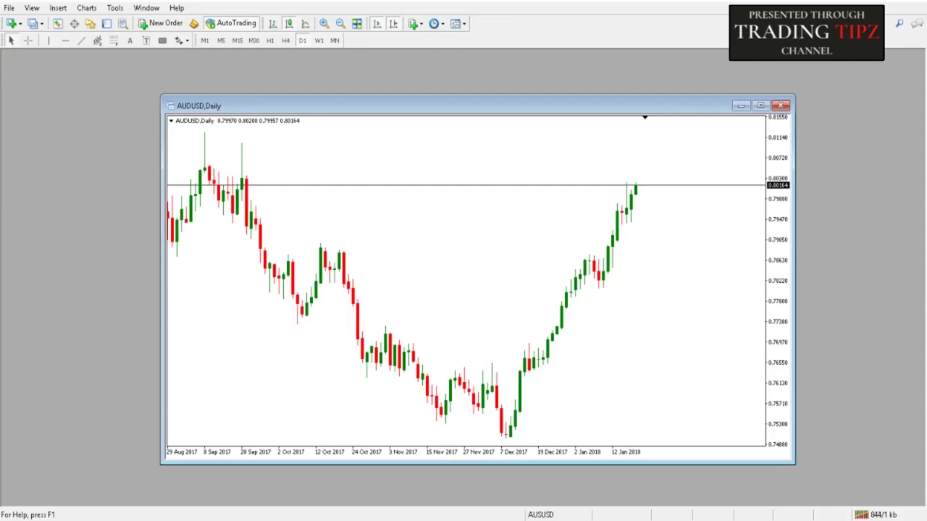
drag(226, 105, 267, 84)
Step: Open a second AUDUSD chart for the H1 timeframe and restore its window from maximized to floating
click(10, 7)
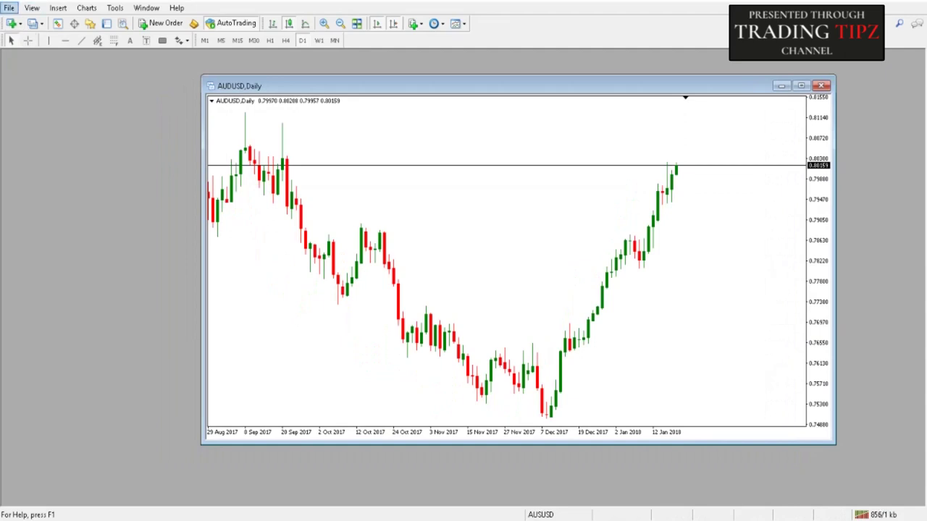
click(29, 15)
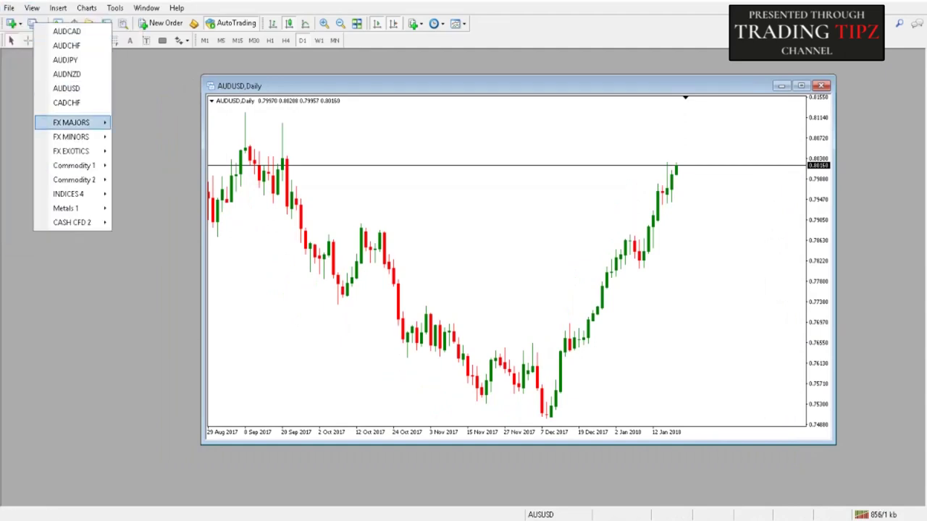
click(67, 88)
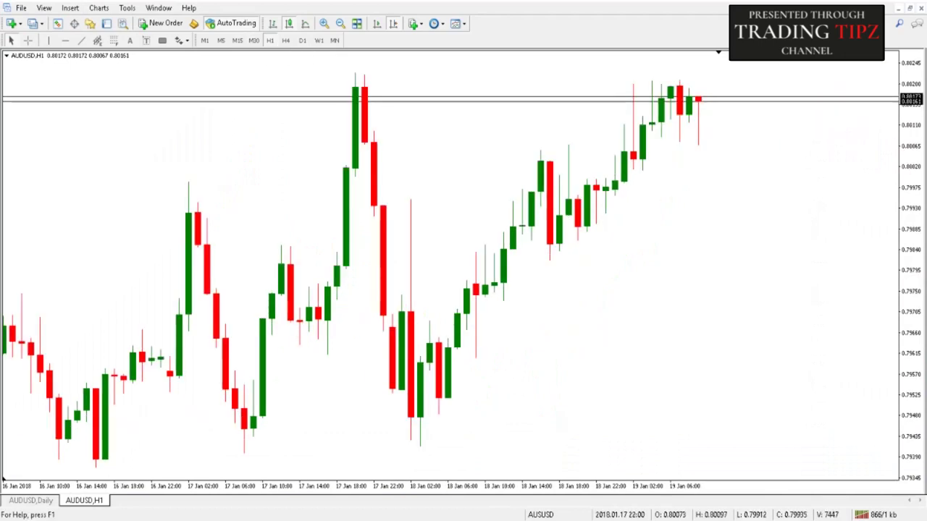
key(ctrl+F5)
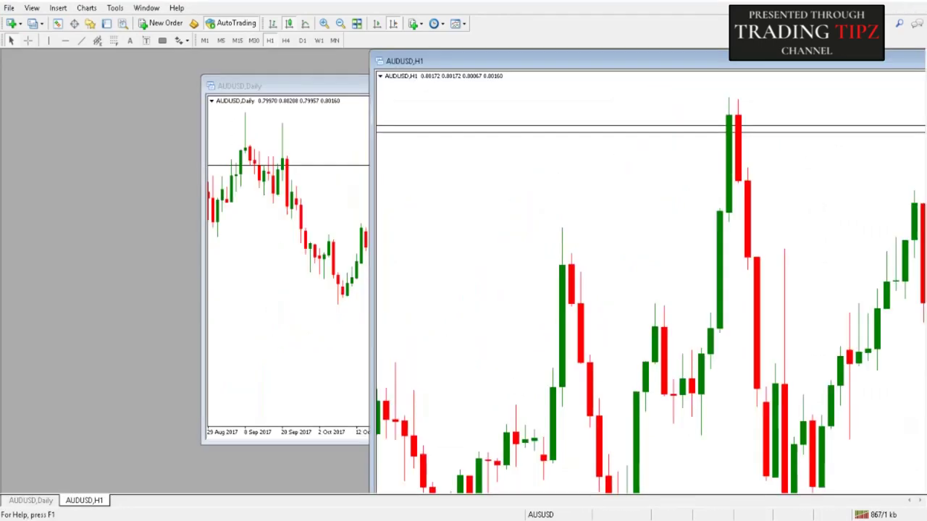
Step: Open a third AUDUSD chart and set it to the M15 timeframe
key(alt+f)
key(Down)
key(Escape)
click(12, 24)
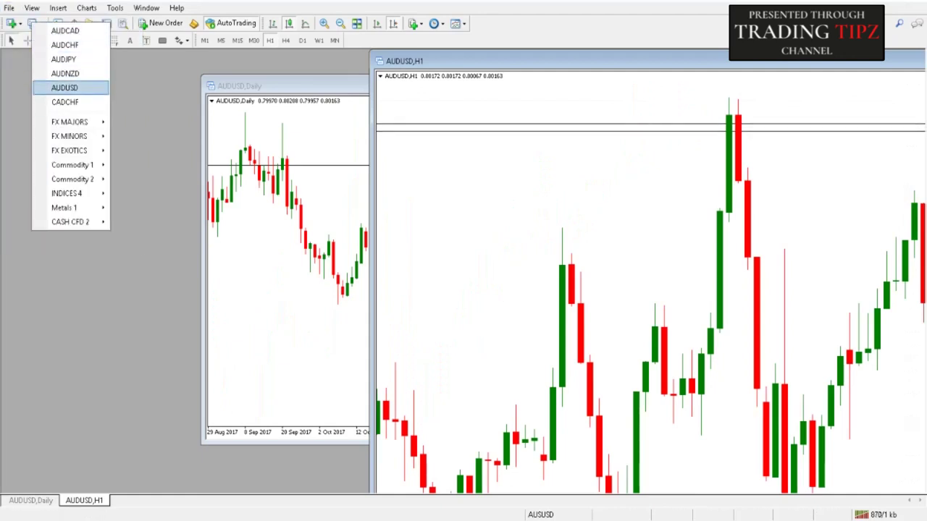
click(63, 87)
click(236, 41)
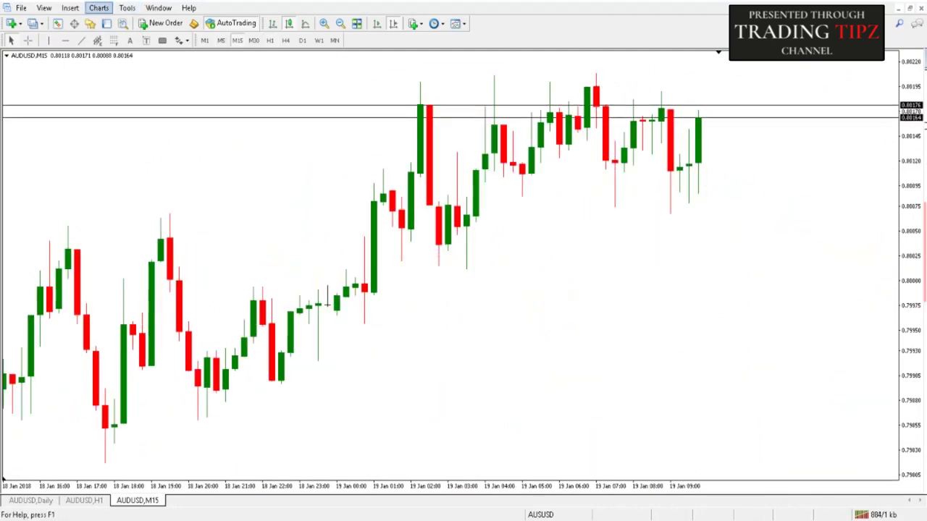
Step: Enable auto scroll on the M15 chart and restore its window from maximized to floating
click(98, 8)
click(123, 196)
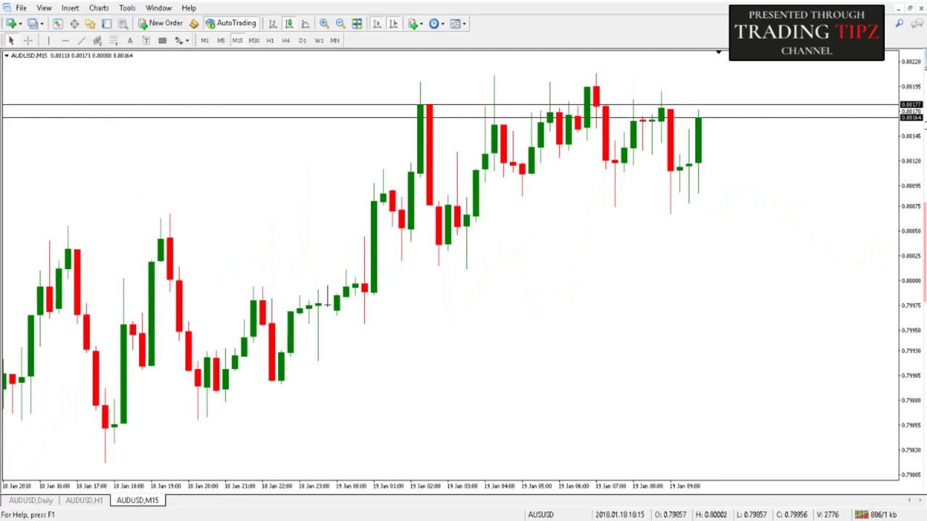
key(Escape)
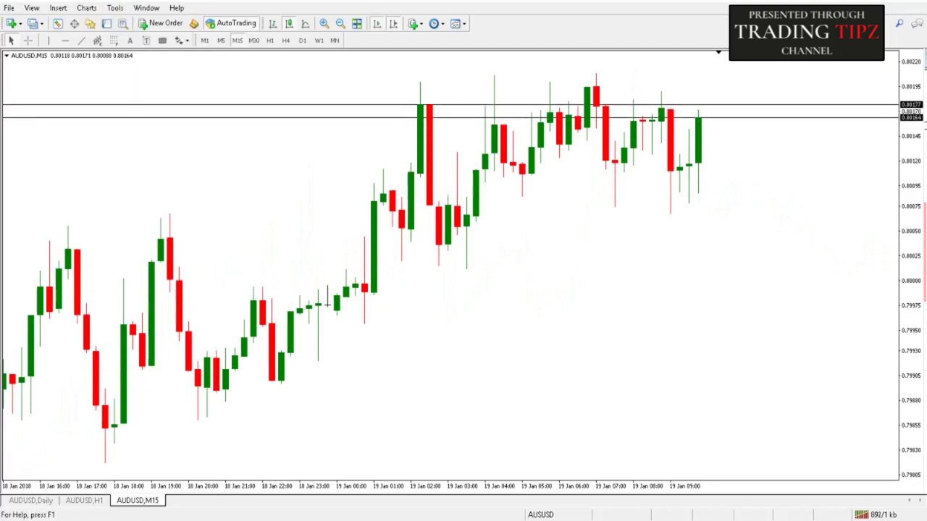
key(alt+r)
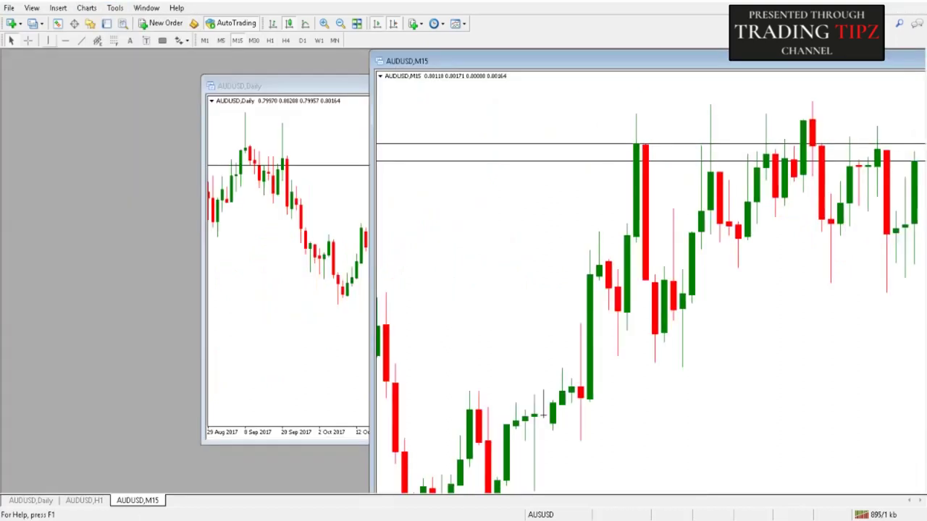
Step: Open a fourth AUDUSD chart on the M5 timeframe and enable auto scroll for it
click(8, 8)
click(31, 21)
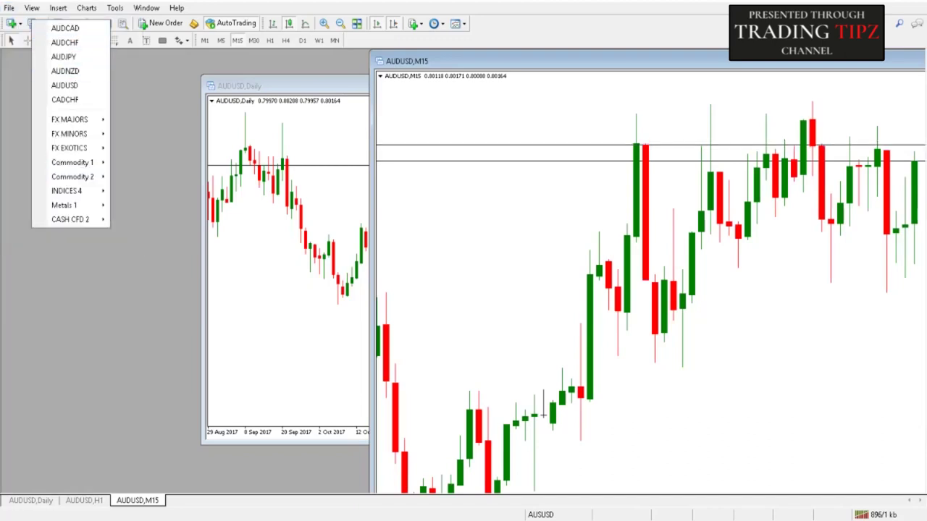
click(64, 85)
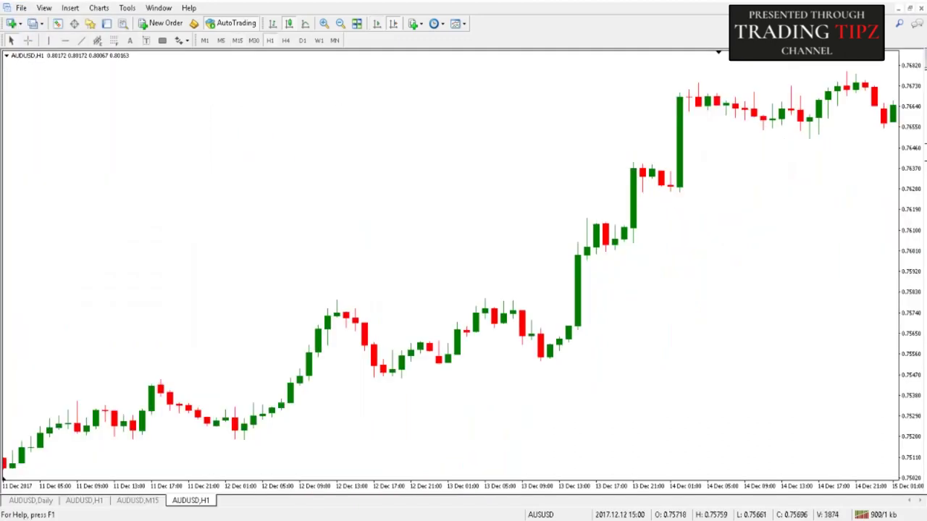
click(220, 40)
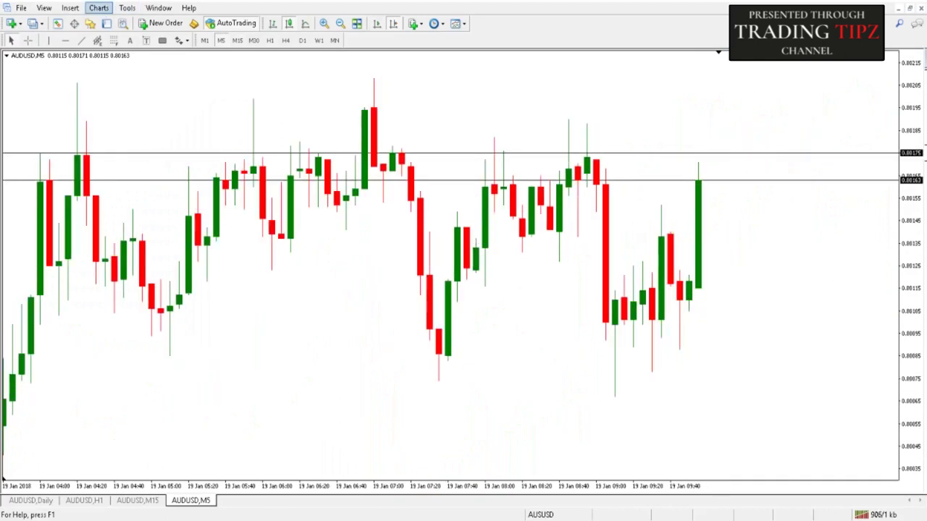
click(98, 8)
click(121, 195)
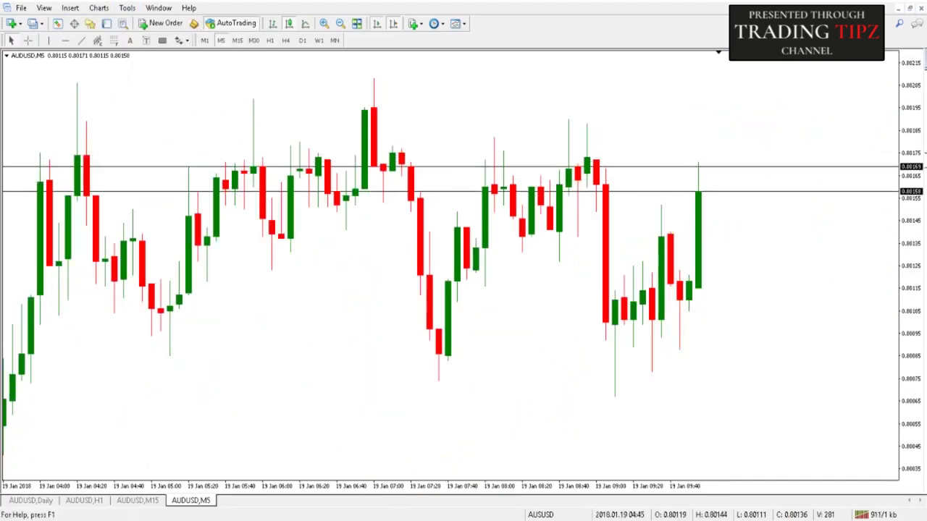
Step: Tile the four AUDUSD chart windows and enable auto scroll on the H1 chart
click(158, 7)
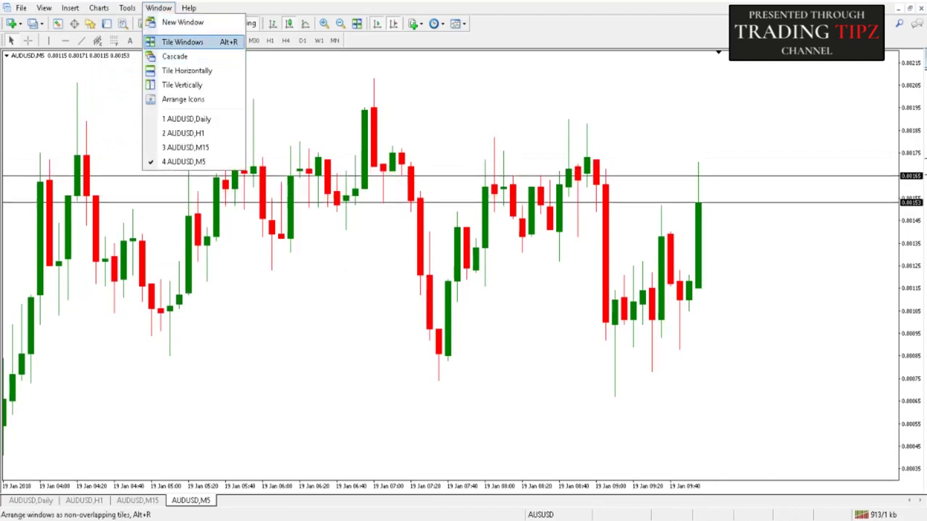
key(Return)
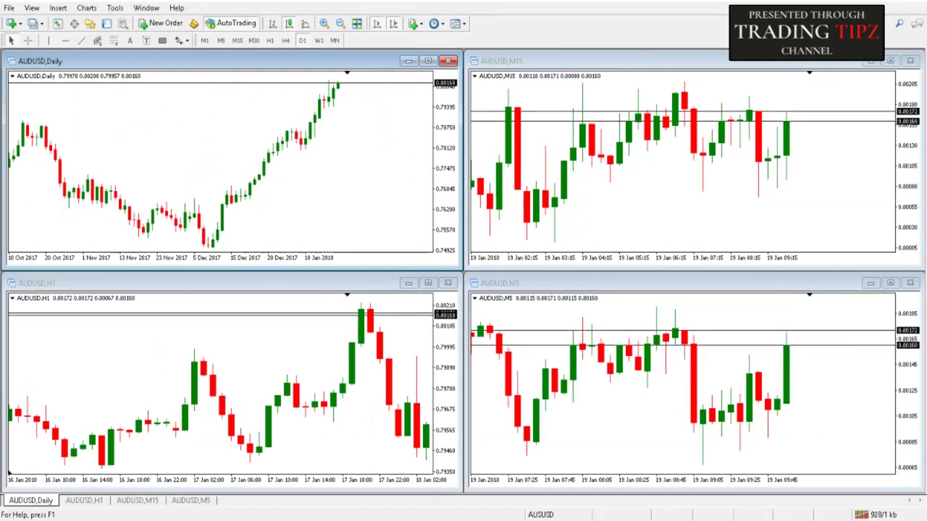
click(221, 283)
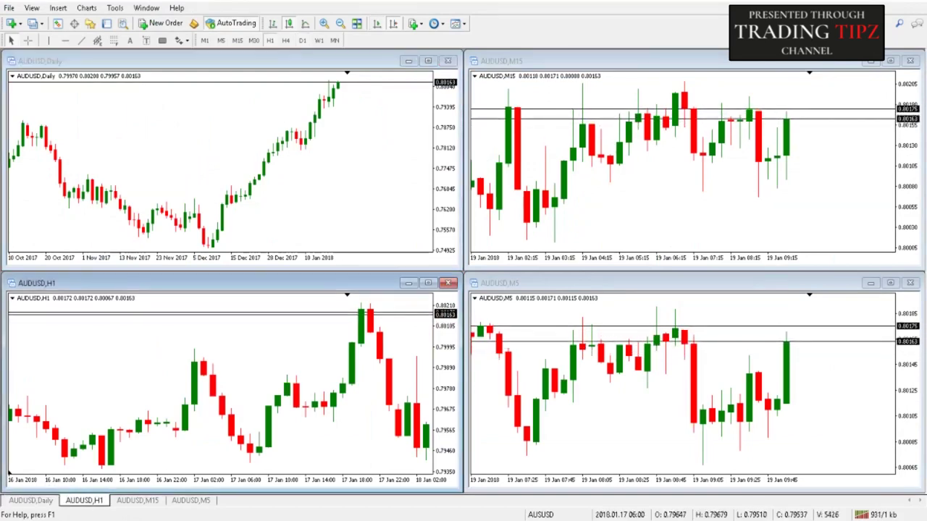
click(86, 7)
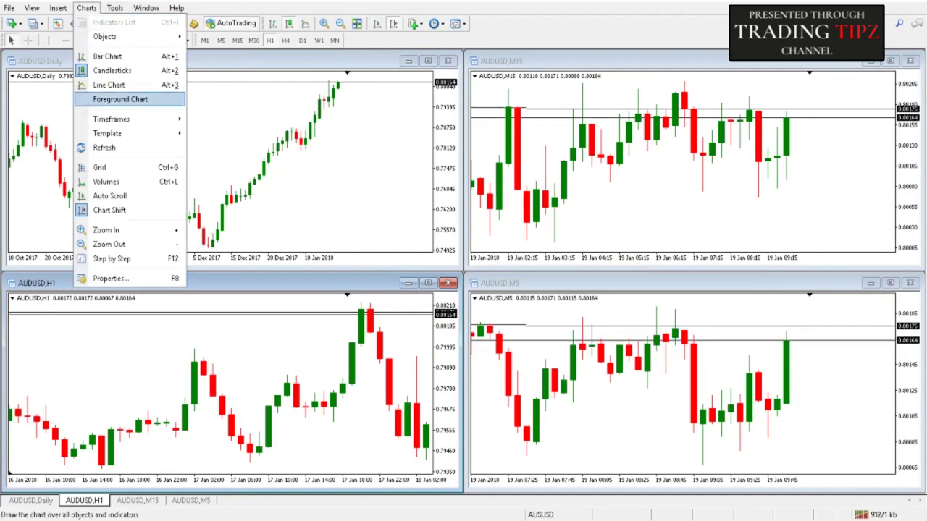
click(110, 196)
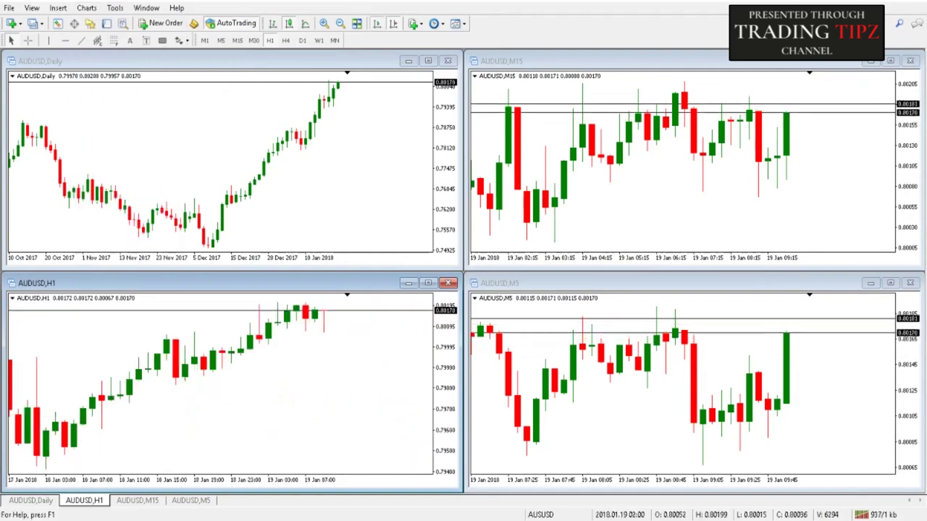
Step: Review the tiled M15, M5 and daily chart windows in turn
click(517, 61)
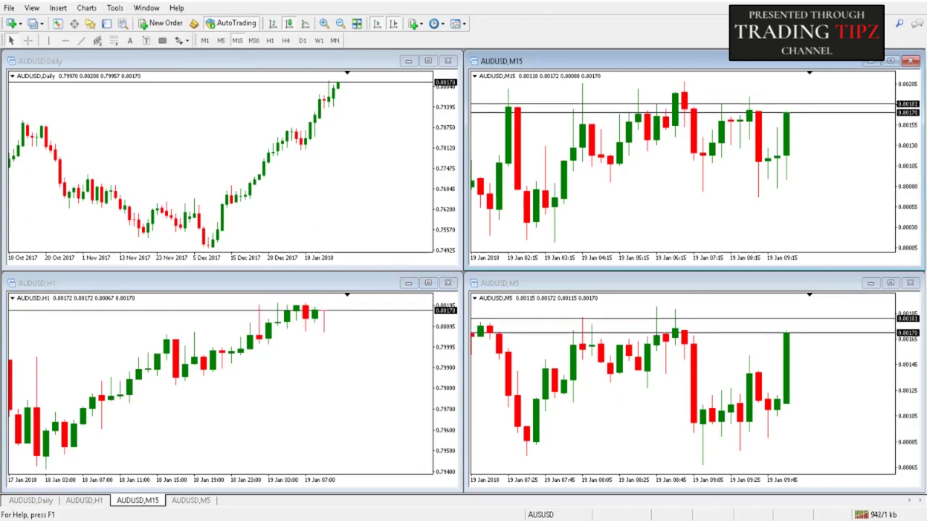
key(ctrl+F6)
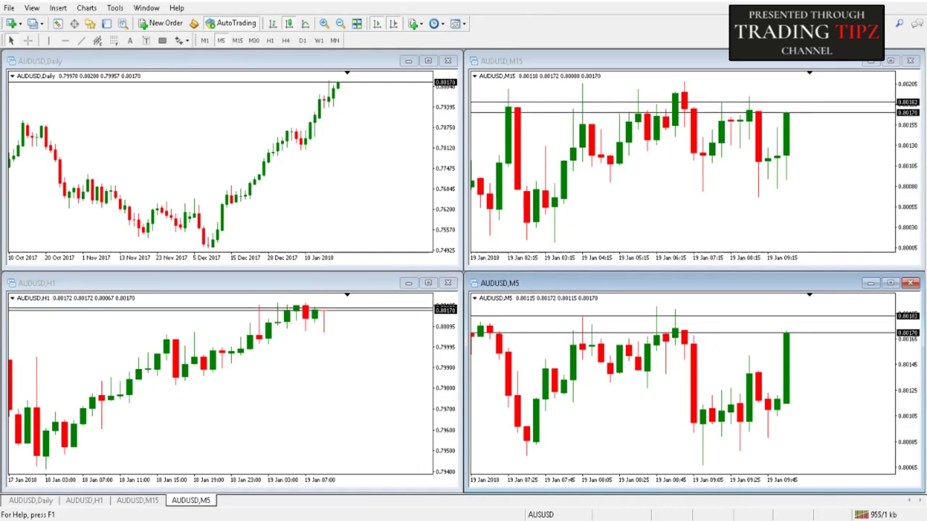
key(ctrl+F6)
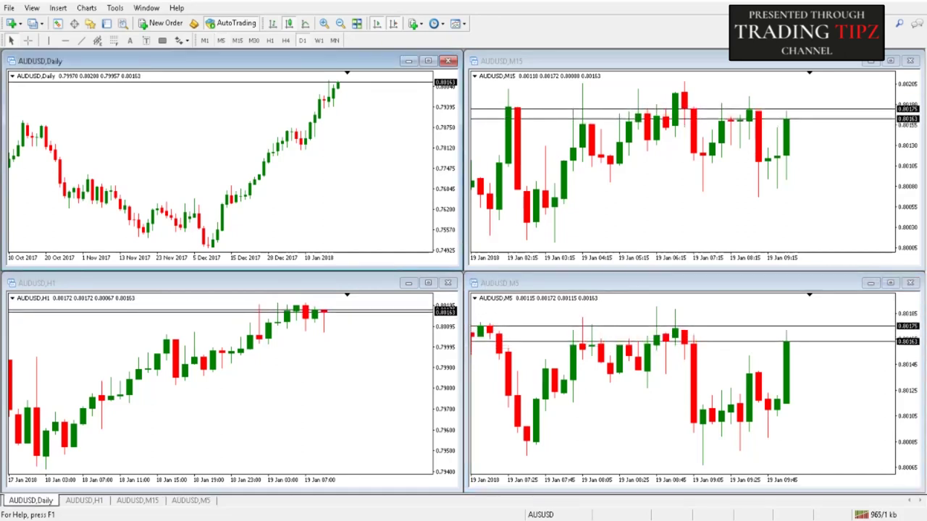
Step: Narrow the daily and H1 chart windows to the same width, less than half their tiled width
drag(461, 230, 197, 230)
drag(197, 159, 197, 159)
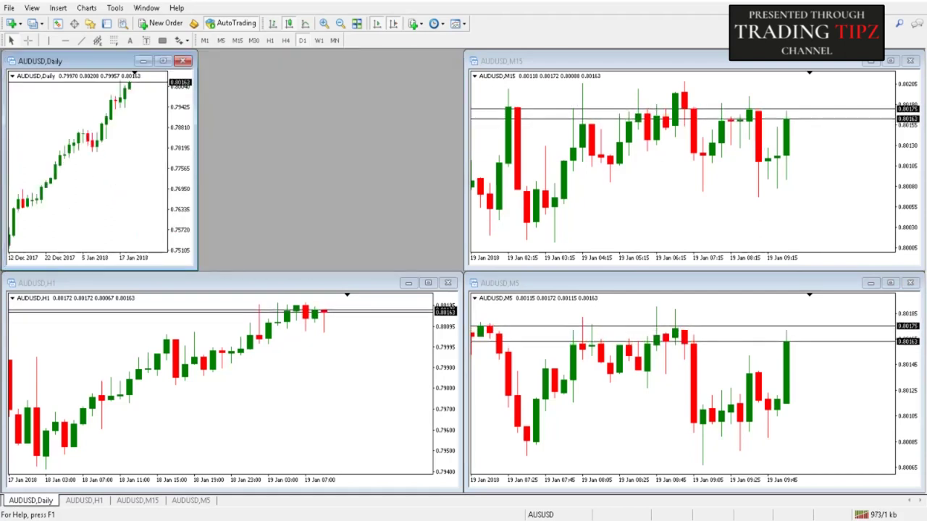
drag(462, 384, 197, 384)
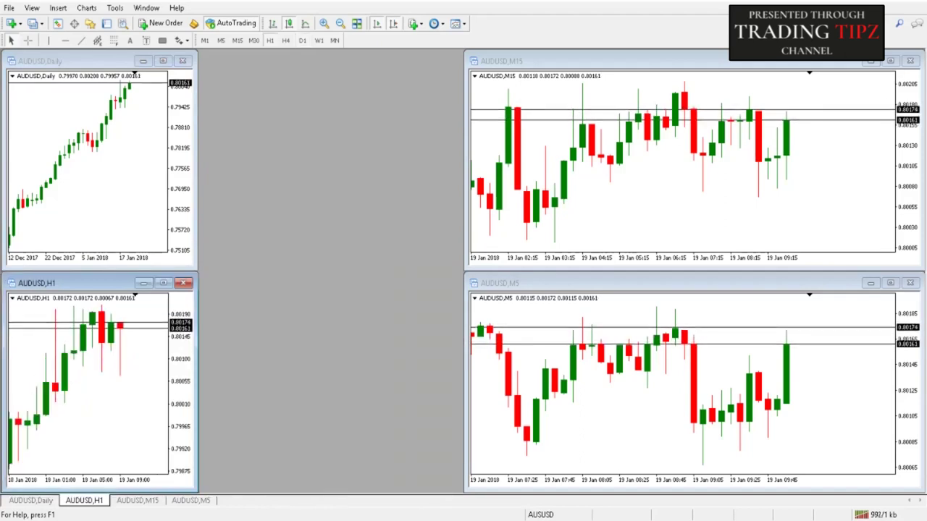
Step: Close the AUDUSD M5 chart and enlarge the M15 chart to fill the space beside the daily and H1 charts
key(ctrl+F6)
key(ctrl+F6)
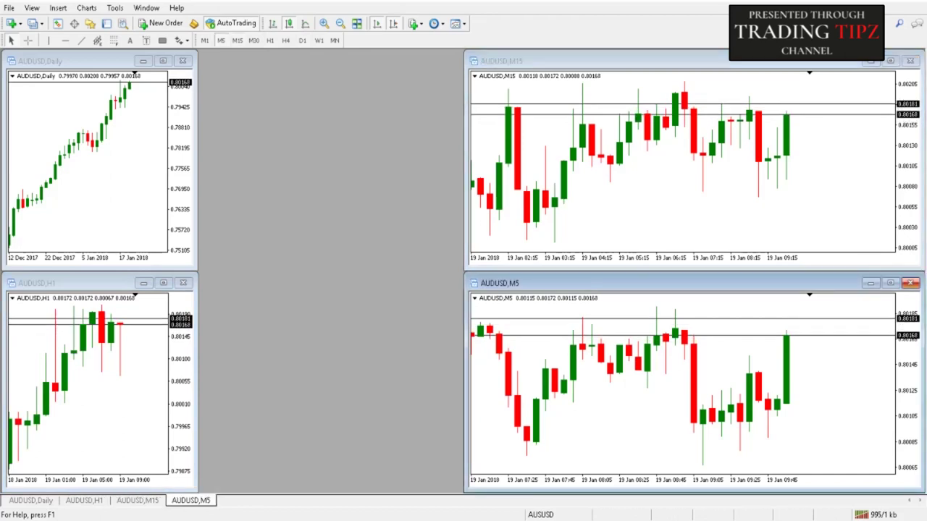
click(911, 283)
drag(465, 270, 201, 491)
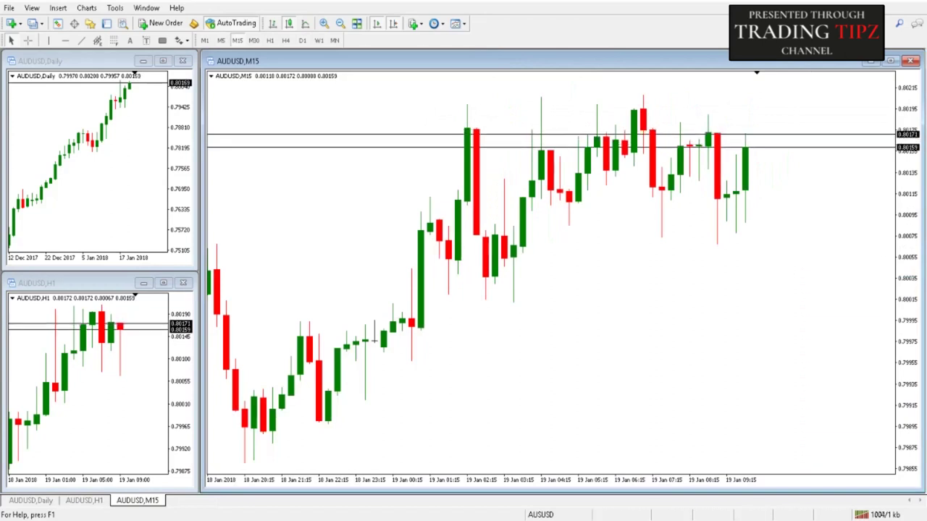
Step: Add a simple Moving Average with period 50, applied to close in orange, to the AUDUSD daily chart
click(181, 240)
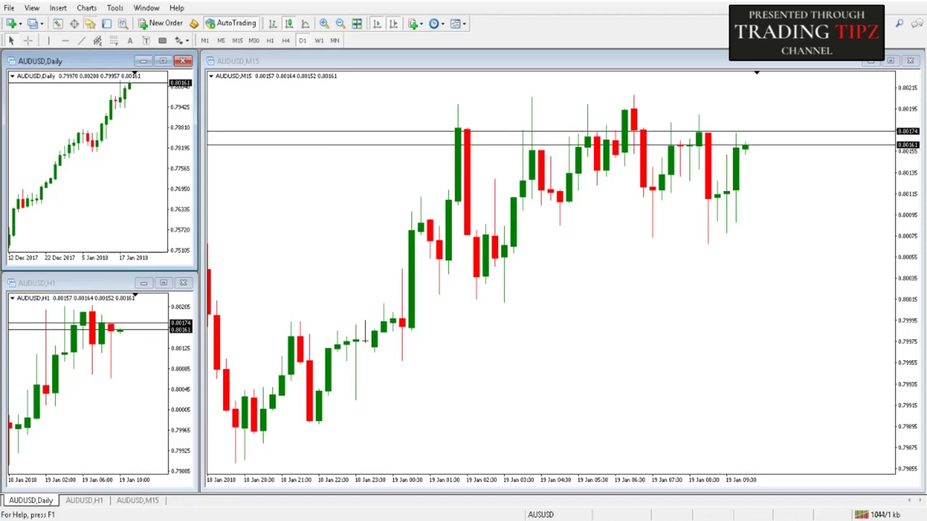
key(ctrl+n)
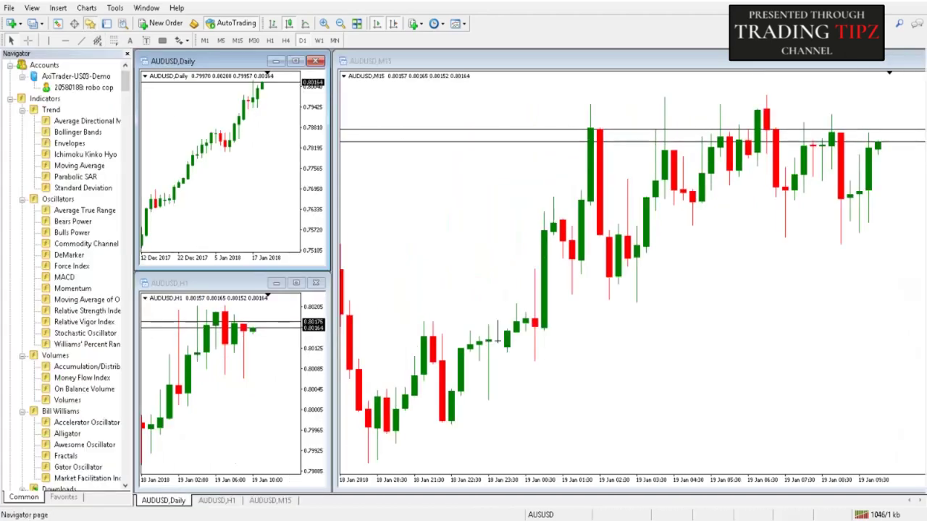
click(10, 66)
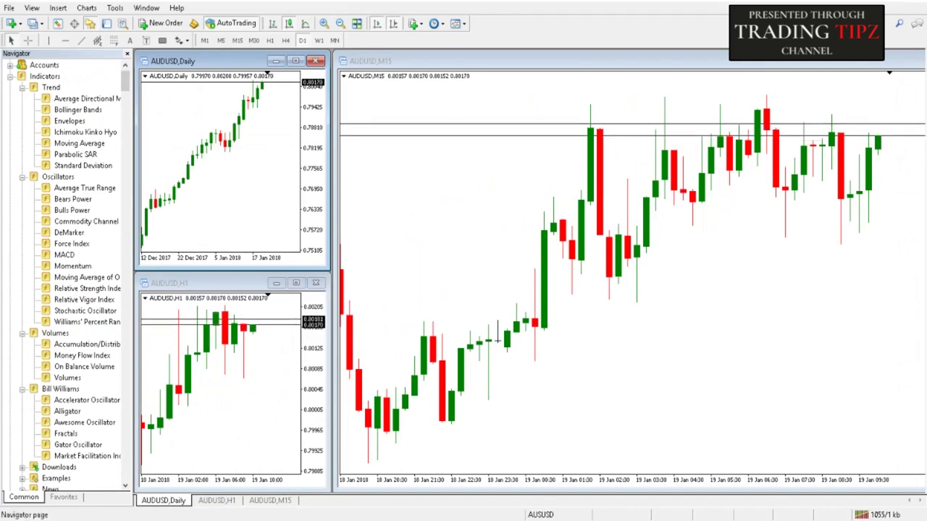
double_click(79, 143)
double_click(79, 143)
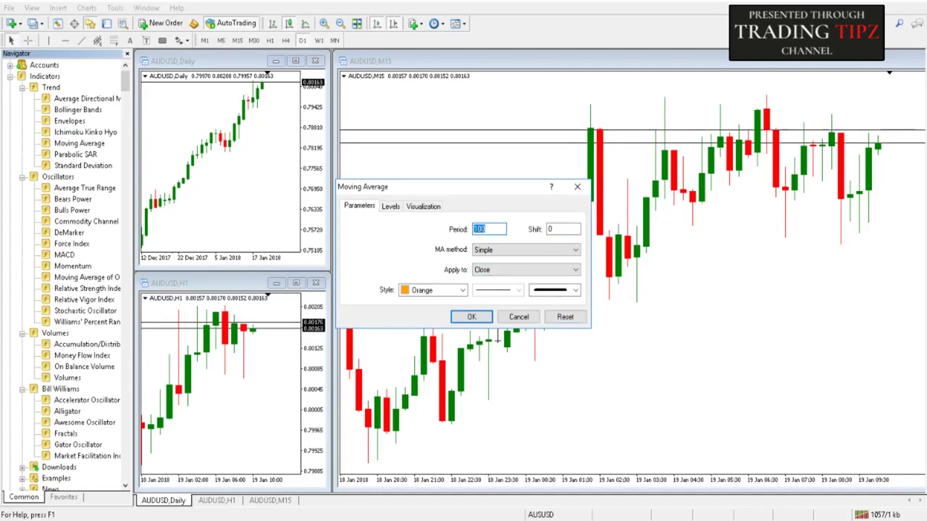
text(50)
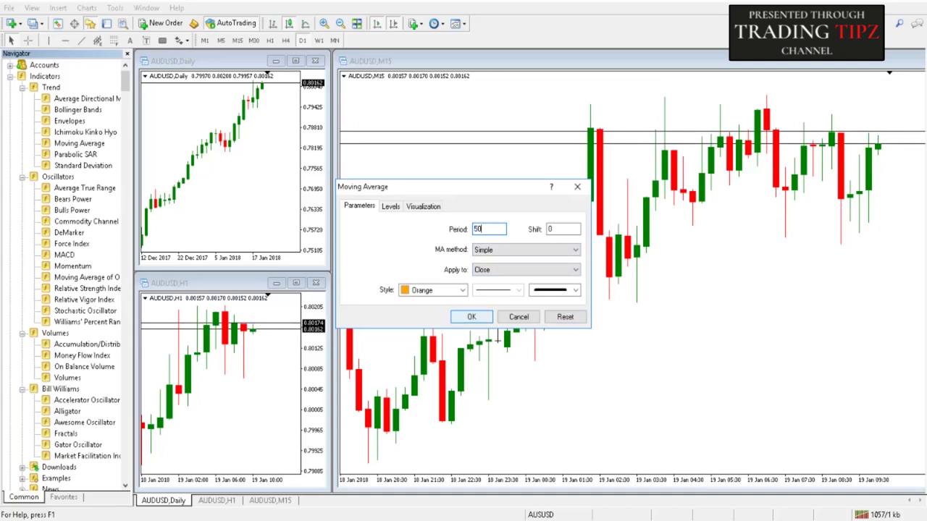
key(Return)
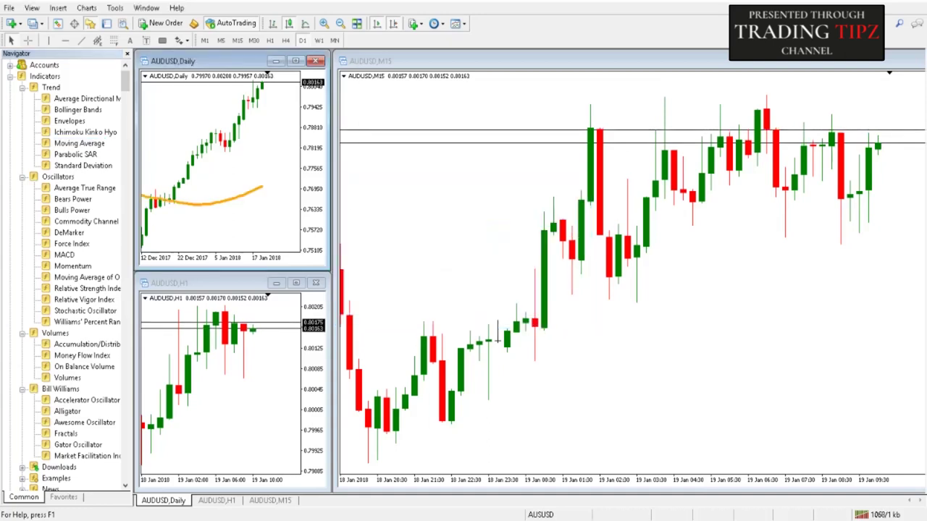
Step: Add the MACD indicator with parameters 12, 26, 9 to the AUDUSD H1 chart and zoom that chart out one level
key(ctrl+F6)
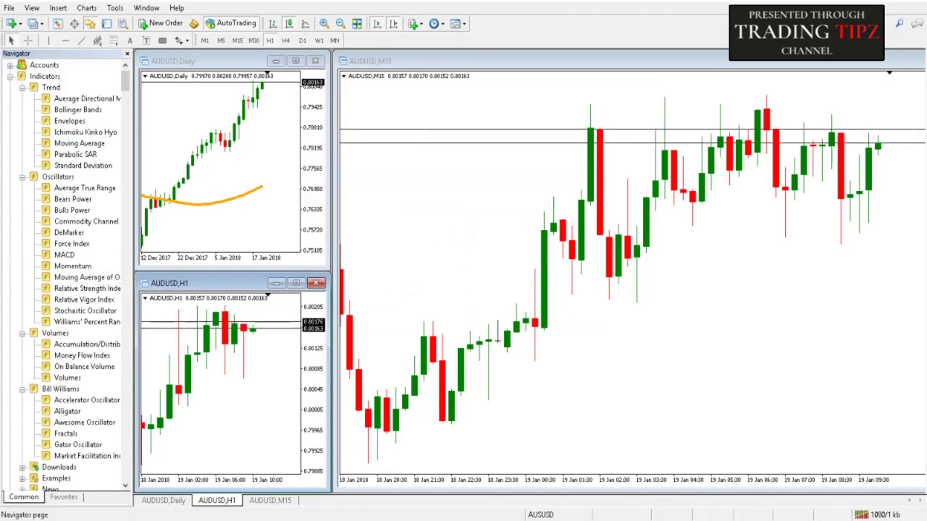
double_click(64, 255)
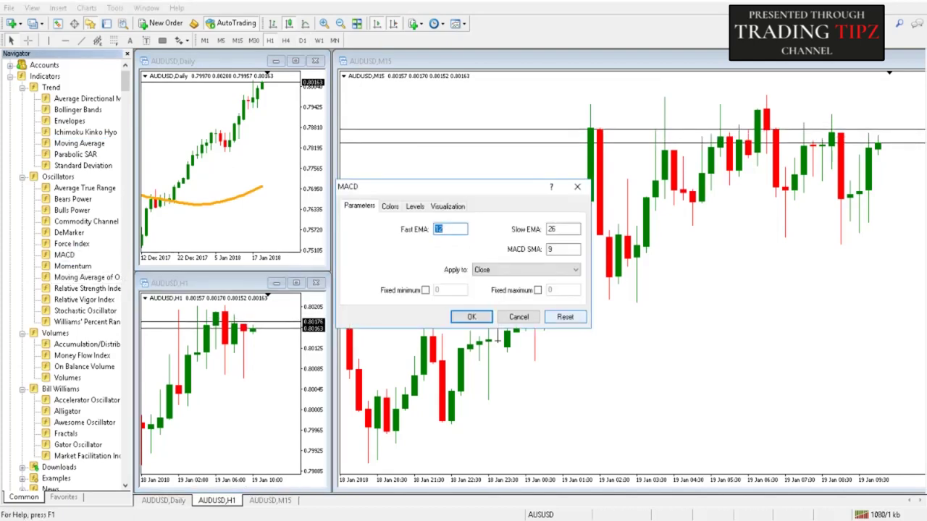
key(Return)
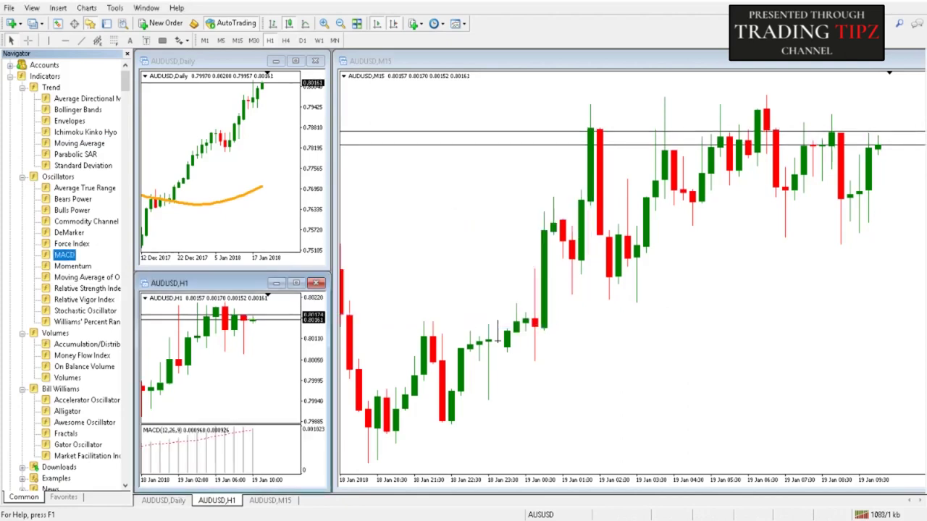
key(minus)
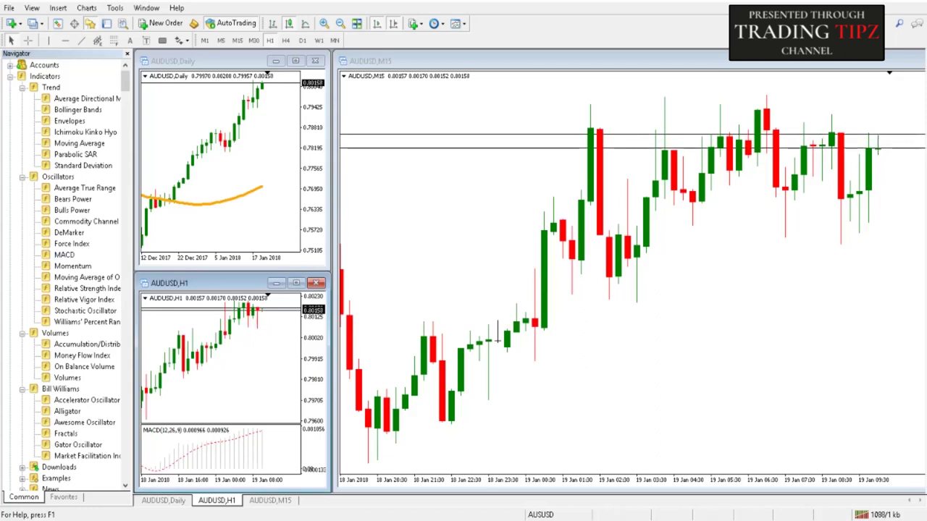
Step: Add a Stochastic Oscillator with parameters 5, 3, 3 to the AUDUSD M15 chart and hide the Navigator
click(452, 279)
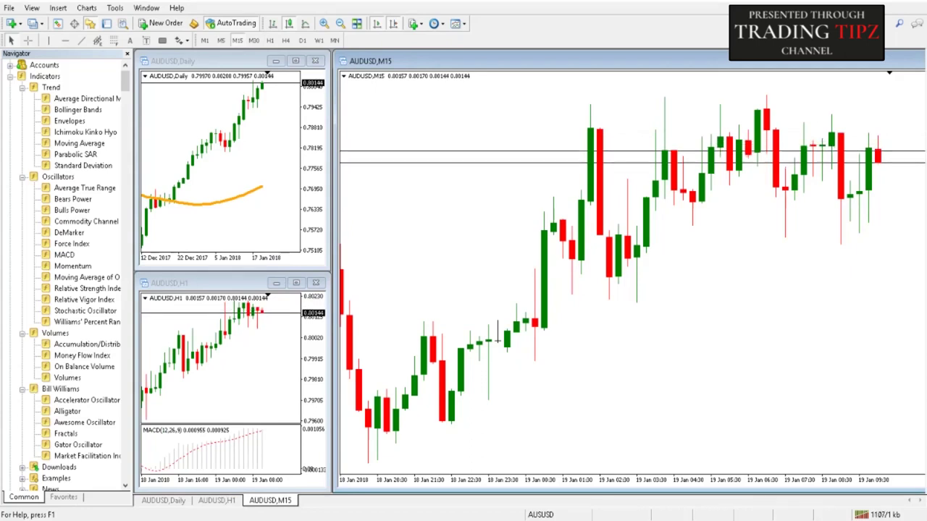
double_click(85, 311)
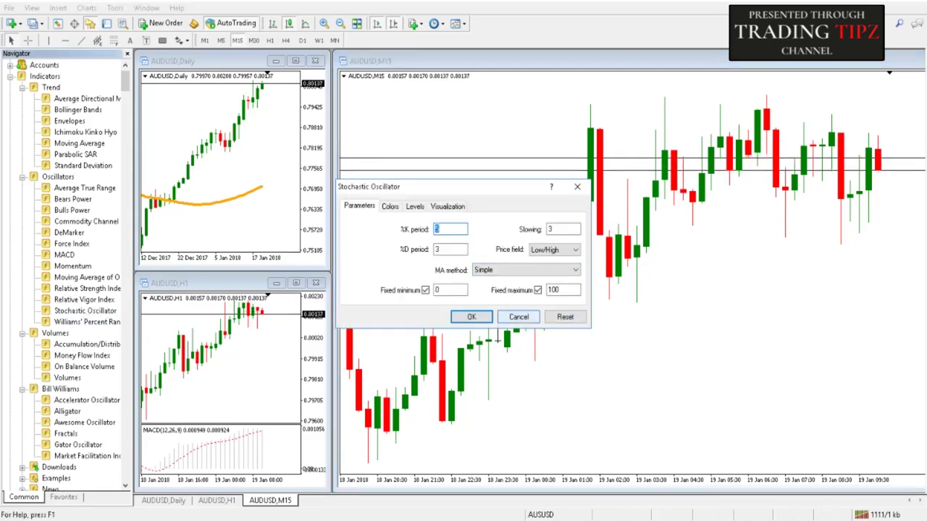
click(471, 316)
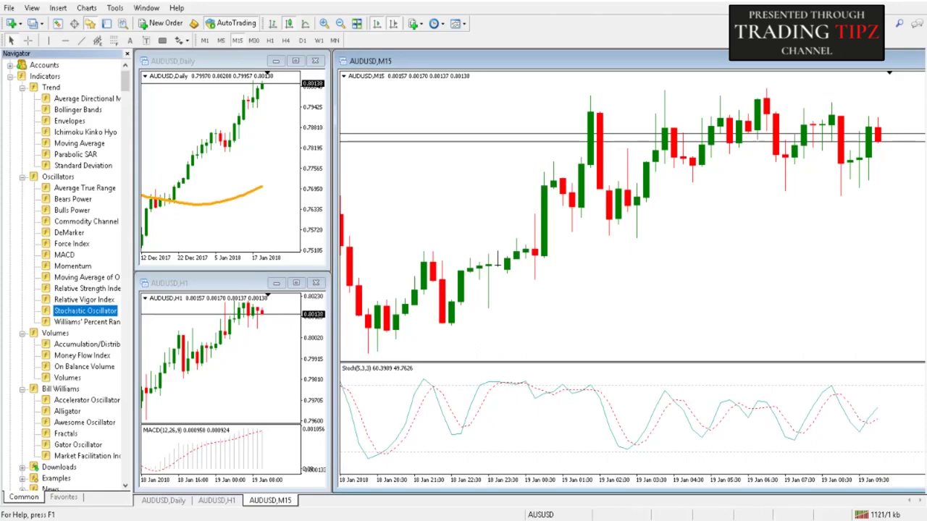
key(ctrl+n)
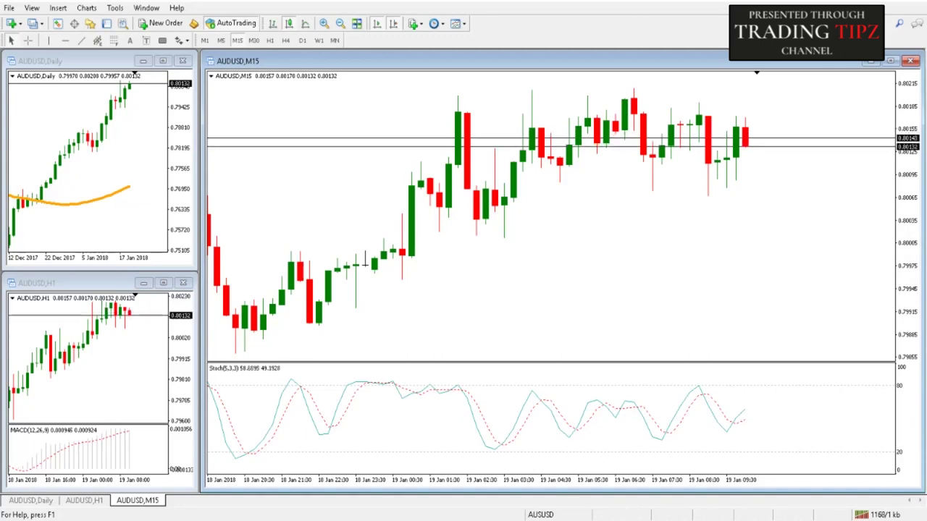
mouse_move(126, 449)
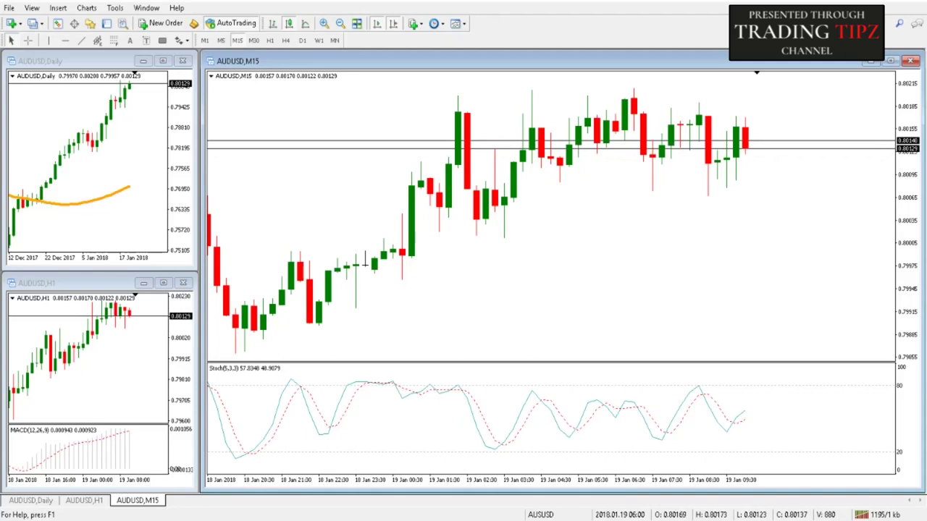
click(542, 514)
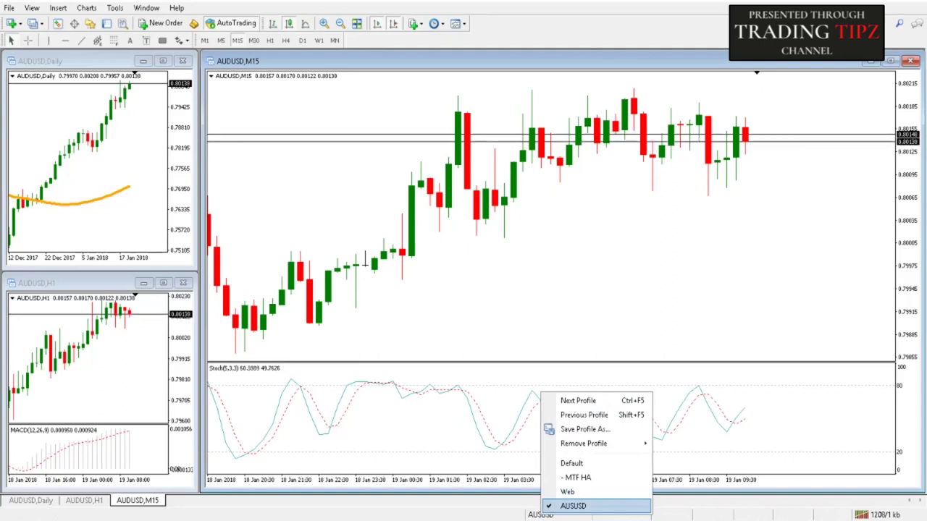
click(532, 513)
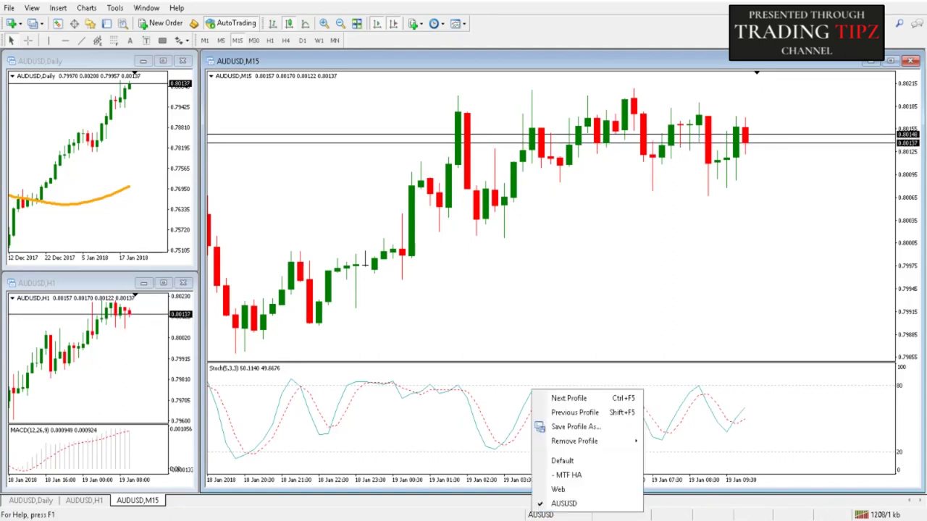
key(Escape)
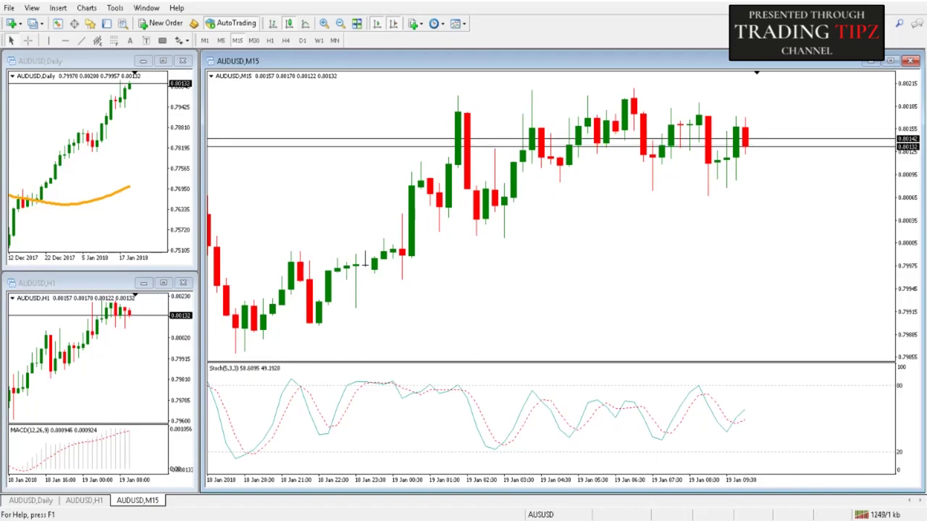
Step: Save the current chart layout as a new profile named EURUSD
click(540, 514)
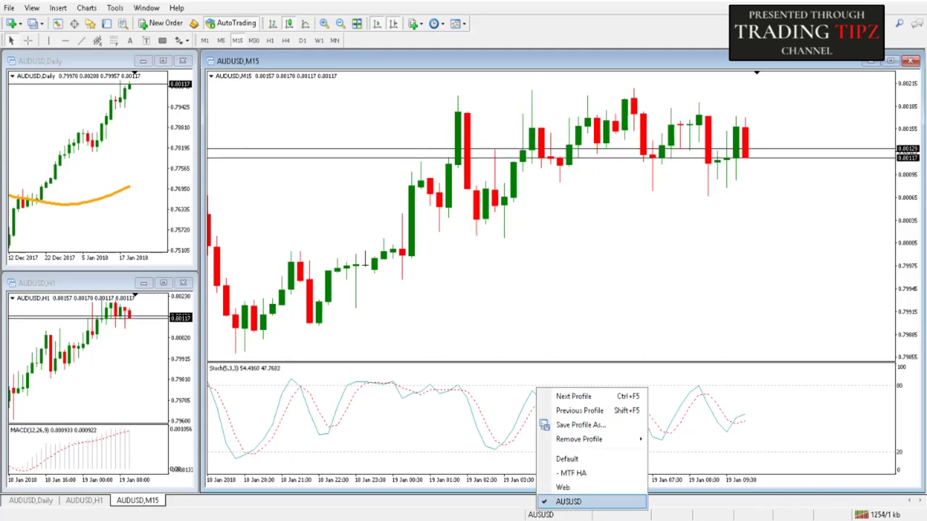
click(580, 425)
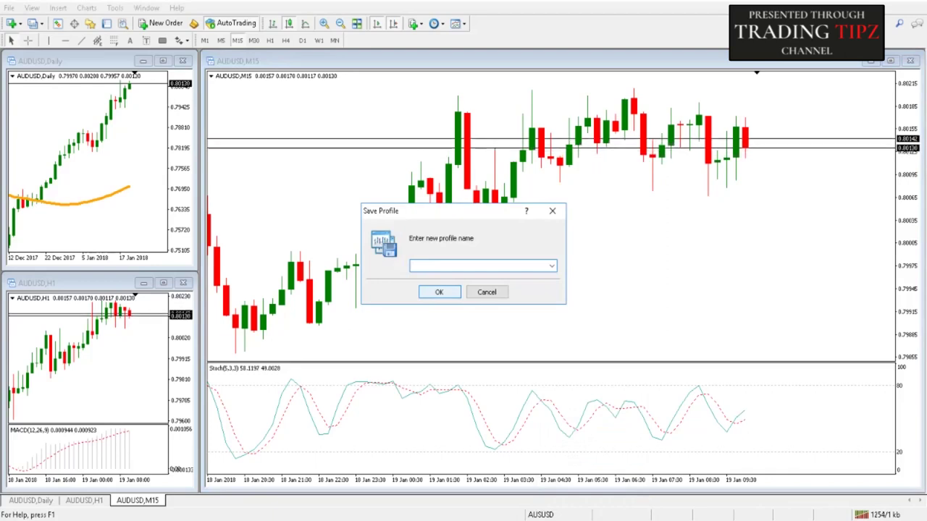
text(EURUSD)
key(Return)
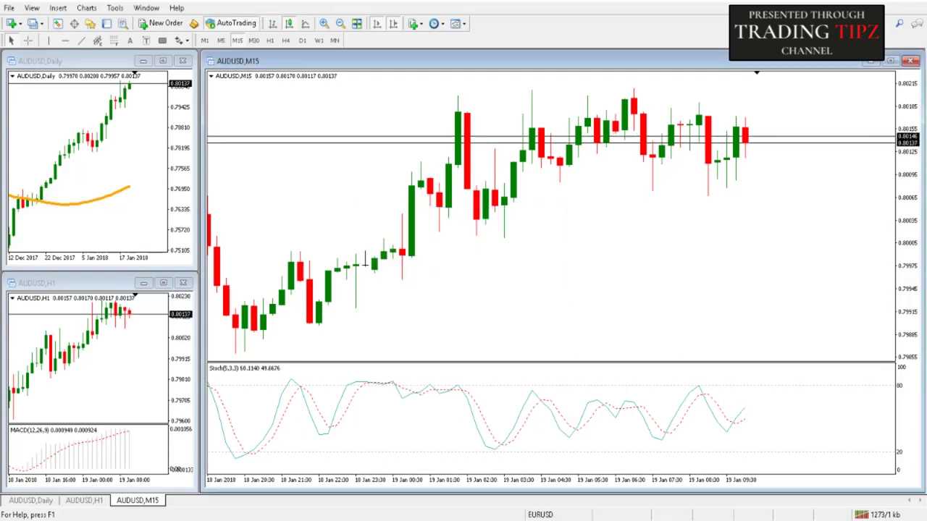
Step: Change the daily, H1 and M15 charts to the EURUSD symbol using the Market Watch, and hide it again
click(57, 23)
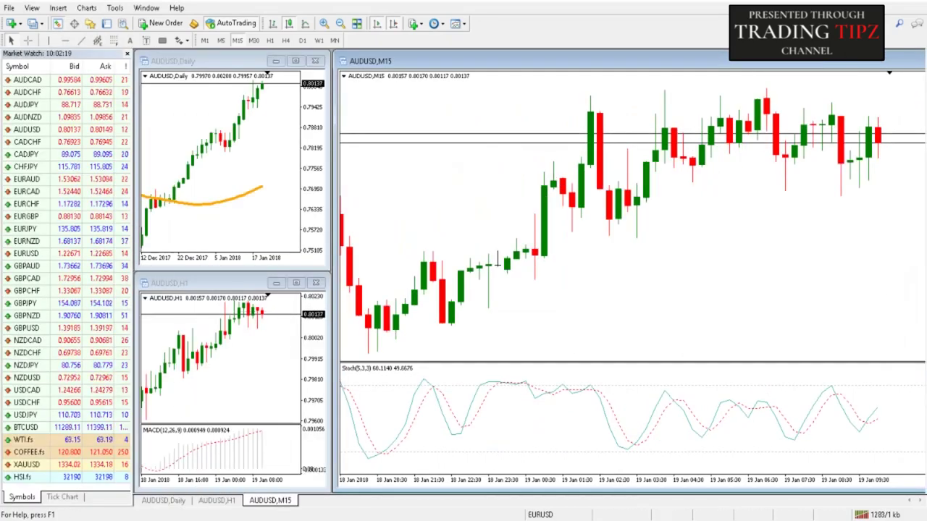
click(26, 241)
click(26, 253)
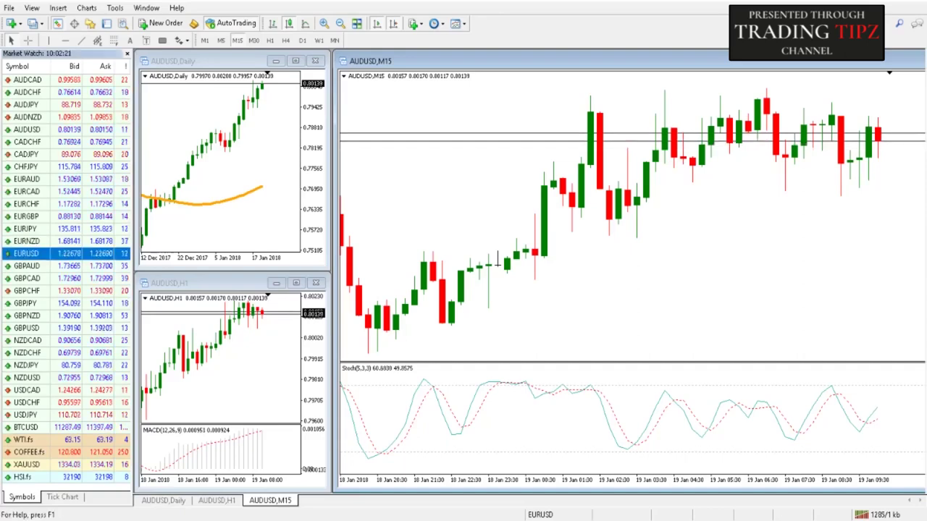
drag(26, 254, 217, 163)
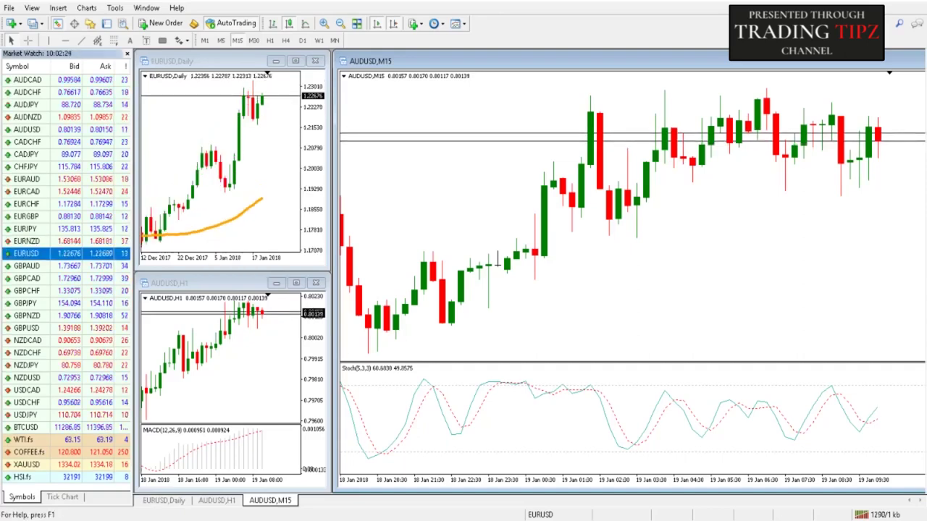
drag(26, 254, 218, 362)
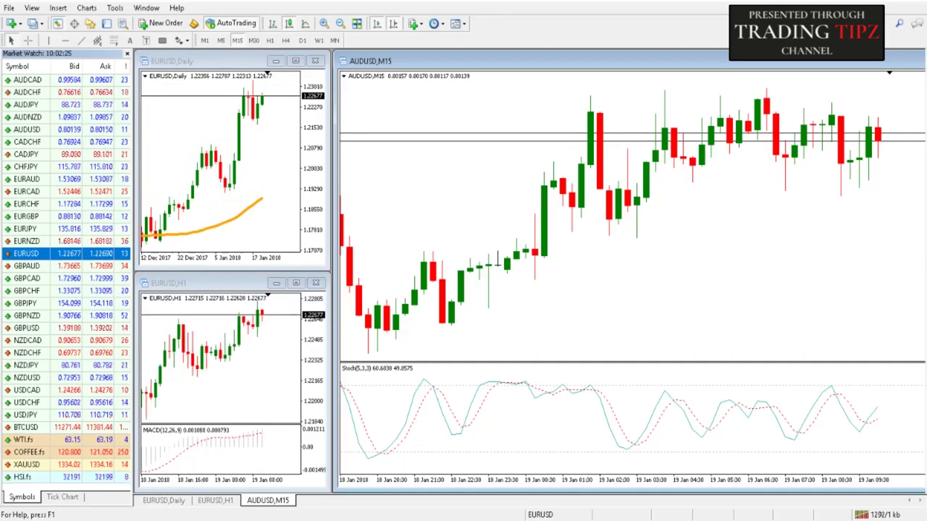
drag(26, 254, 615, 217)
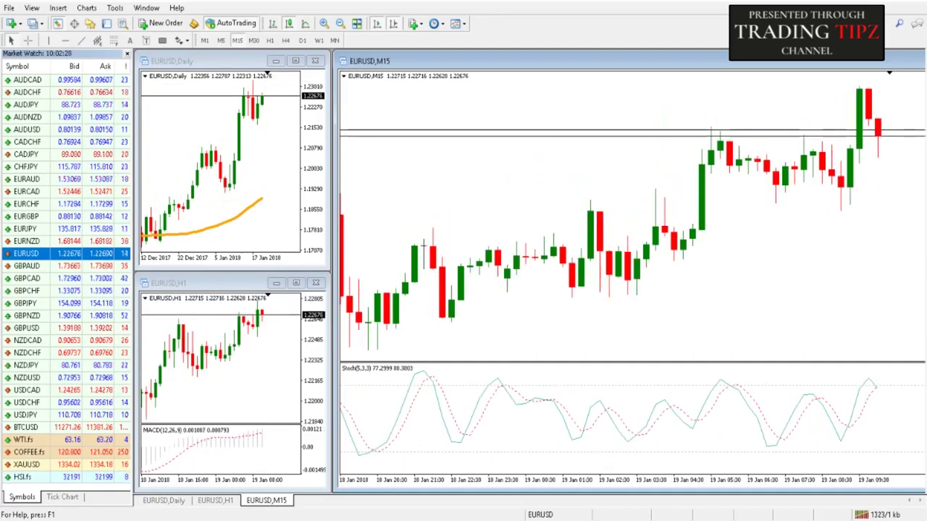
click(127, 53)
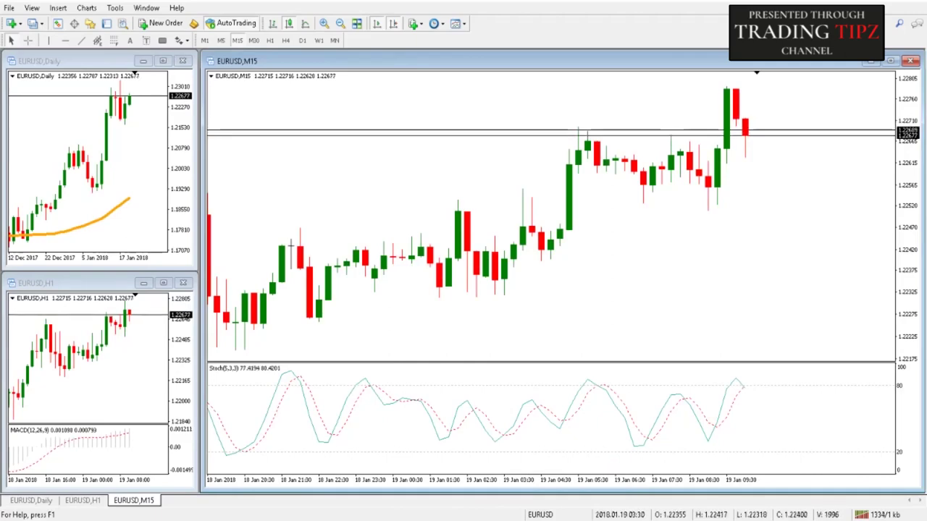
Step: Switch to the AUSUSD profile to check its charts and return to the EURUSD profile
click(540, 515)
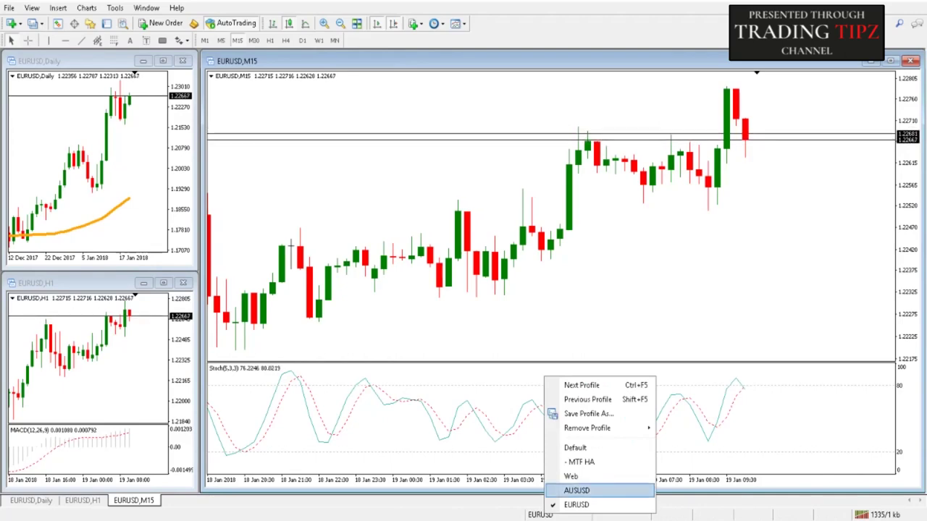
click(577, 491)
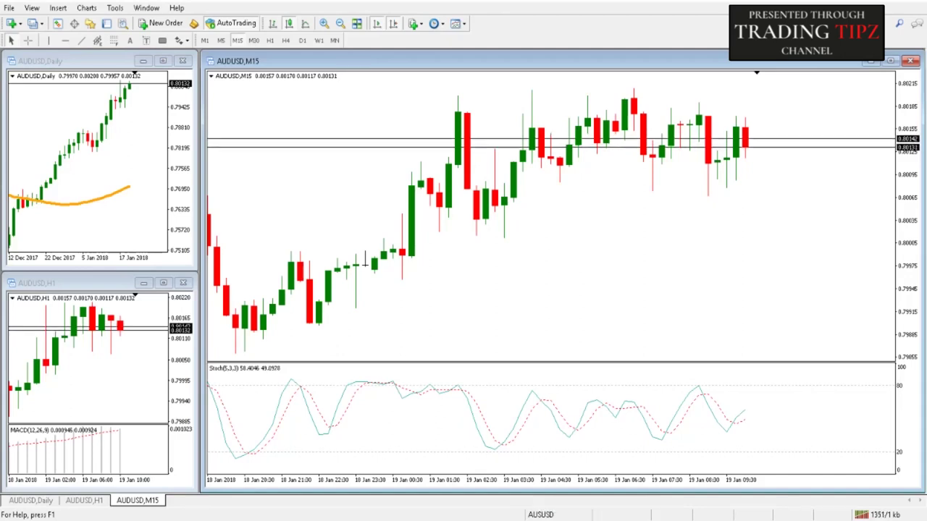
click(542, 514)
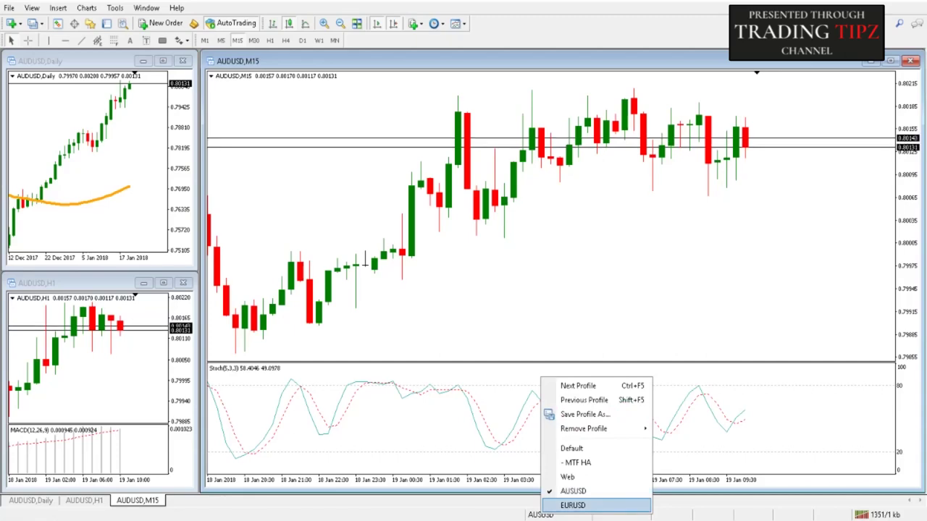
click(572, 505)
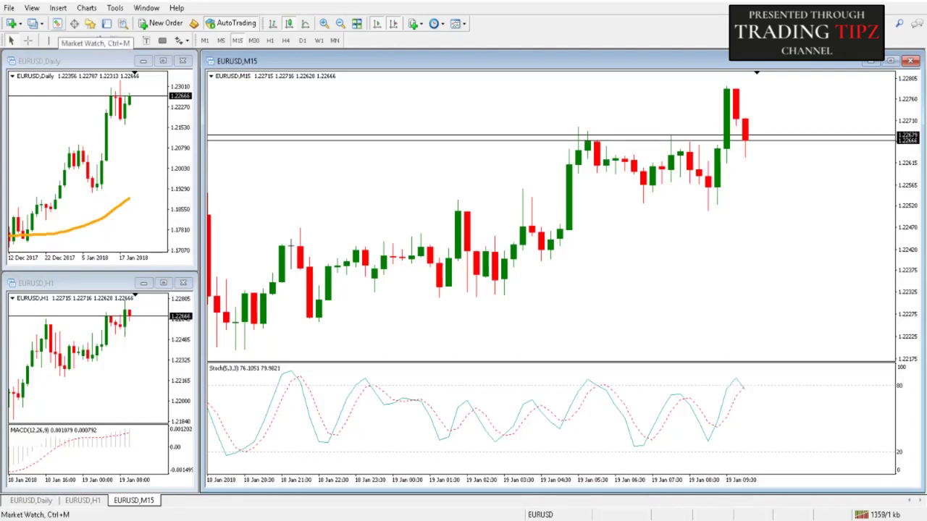
Step: Save the current chart layout as a new profile named GBPJPY
click(540, 515)
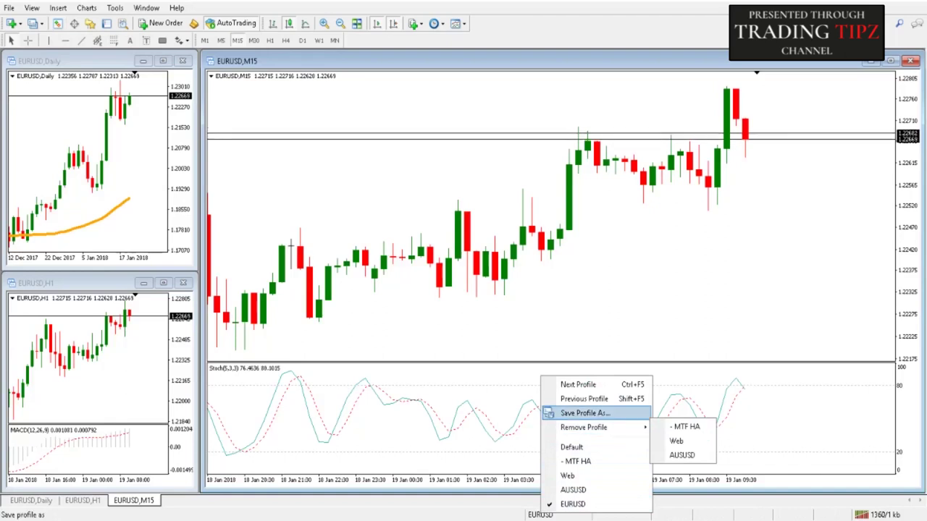
click(585, 412)
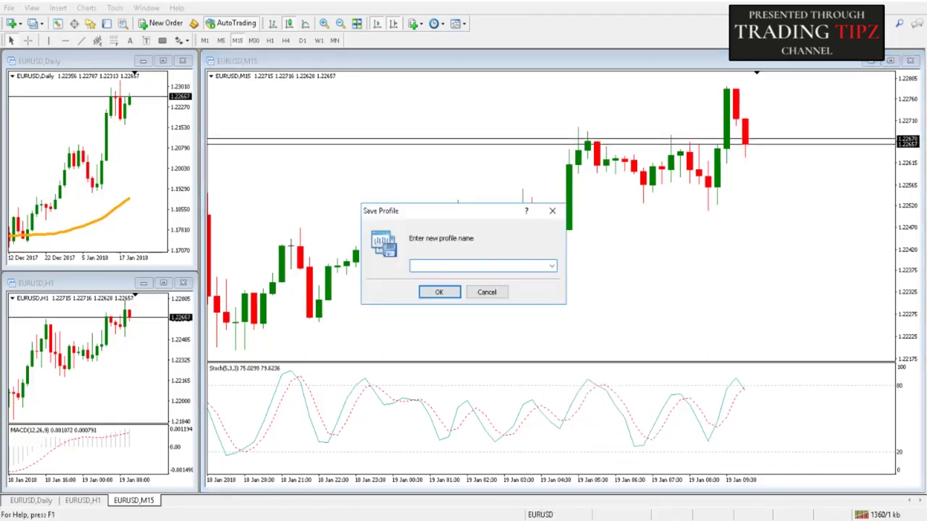
text(GBPJPY)
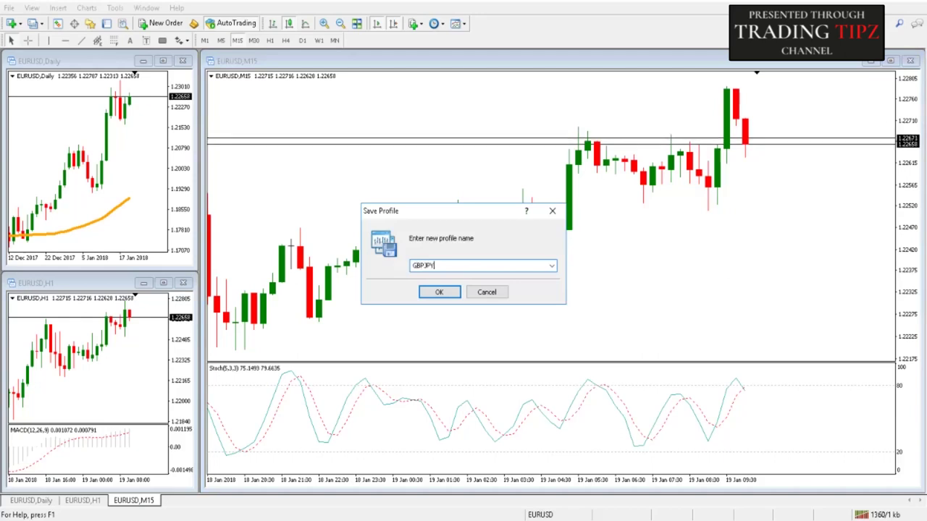
key(Return)
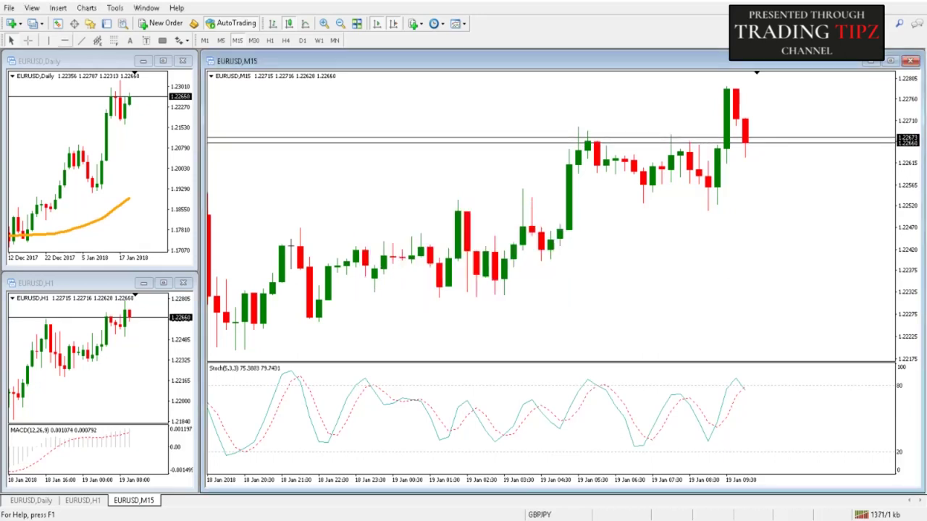
Step: Change the daily, H1 and M15 charts to the GBPJPY symbol using the Market Watch, and hide it again
click(57, 23)
click(27, 290)
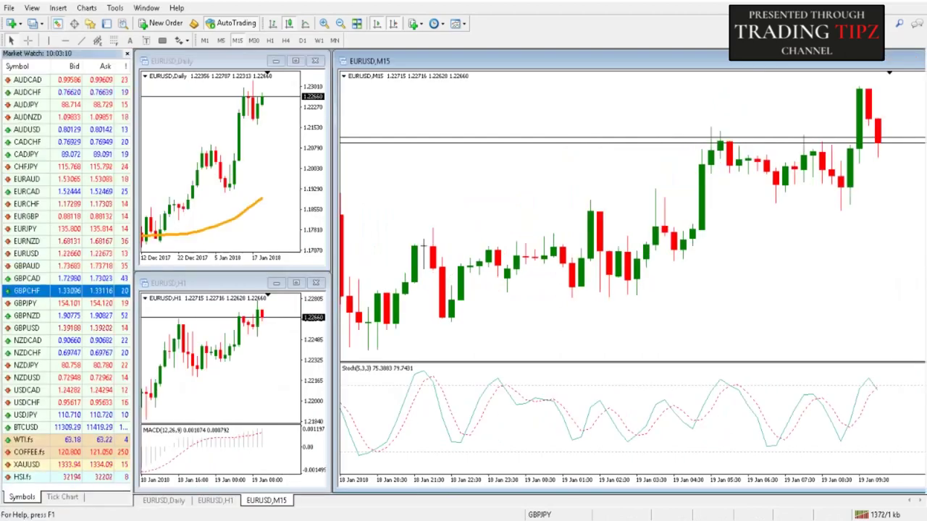
key(Down)
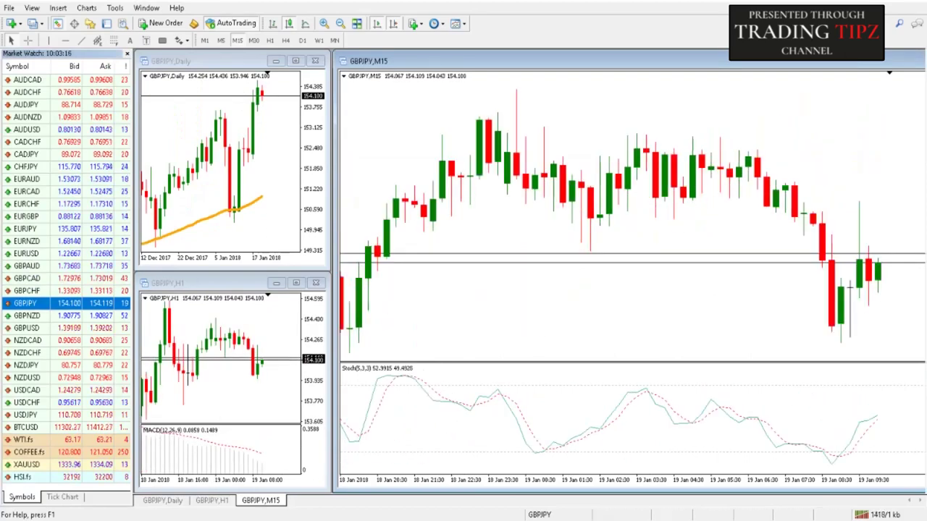
click(127, 54)
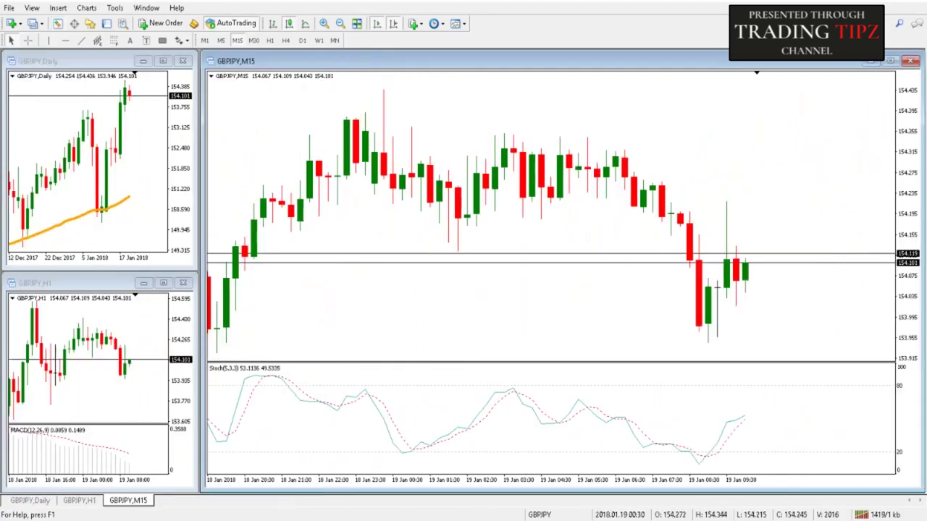
Step: Switch through the AUSUSD and EURUSD profiles to check their charts and return to the GBPJPY profile
click(539, 515)
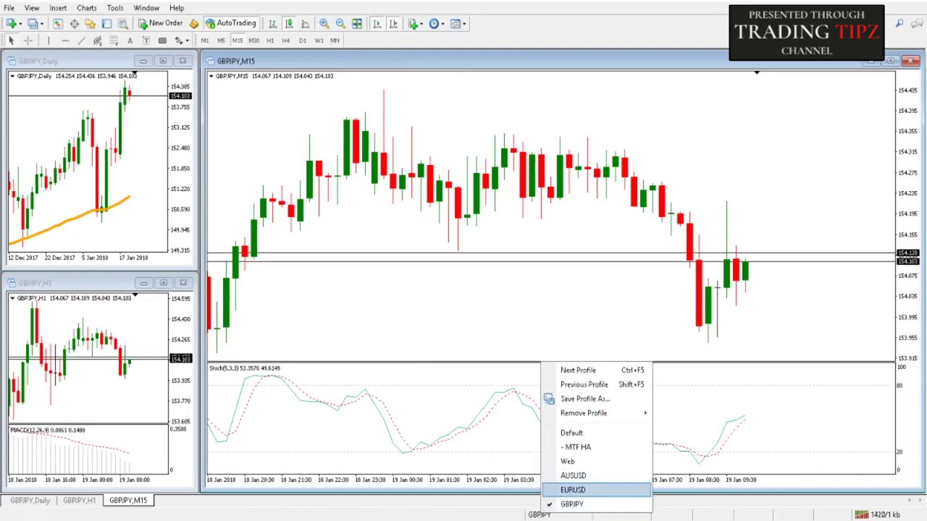
click(572, 476)
click(539, 515)
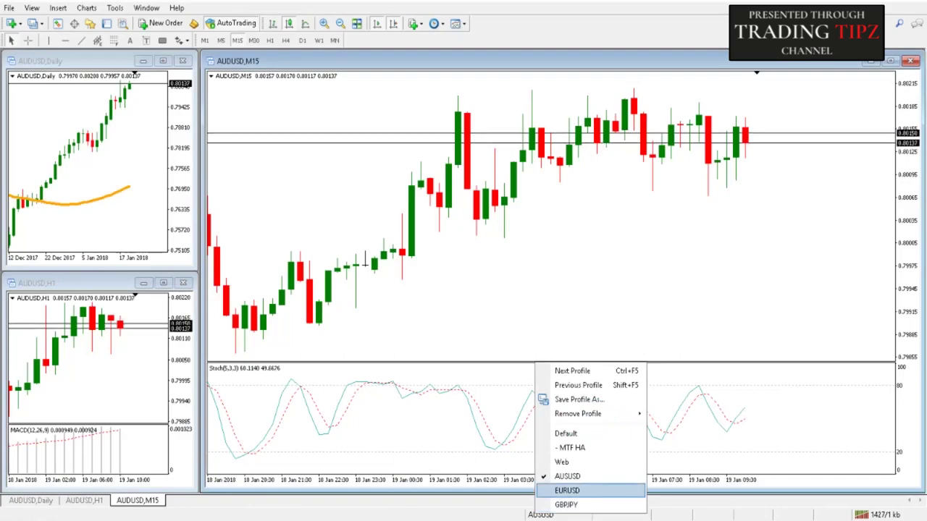
click(567, 490)
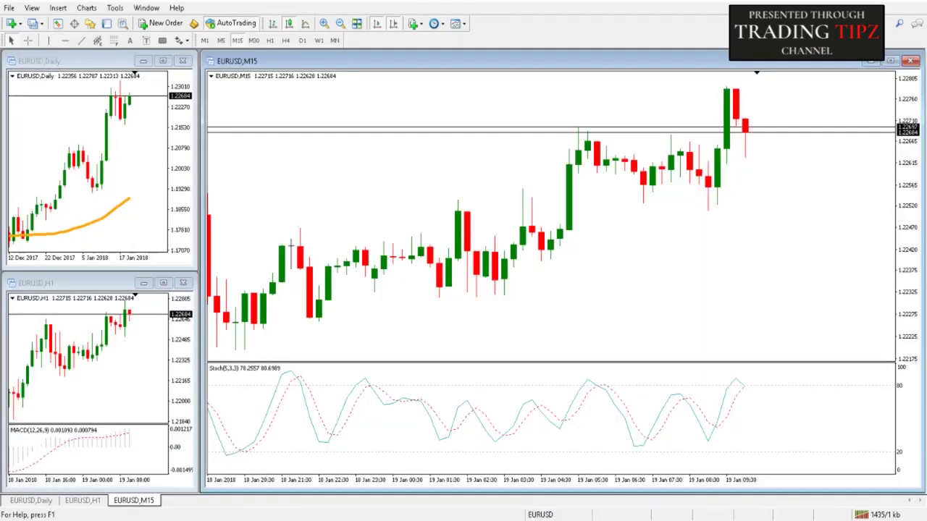
click(543, 515)
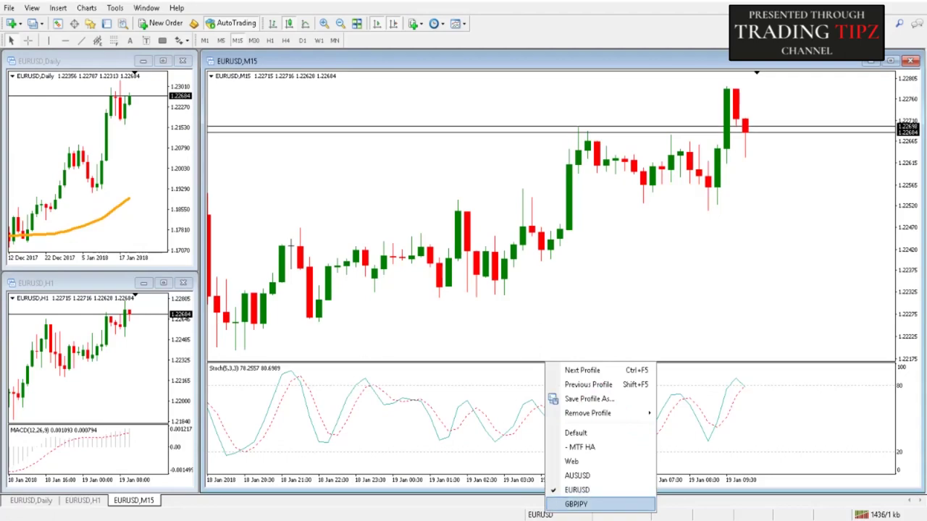
click(604, 505)
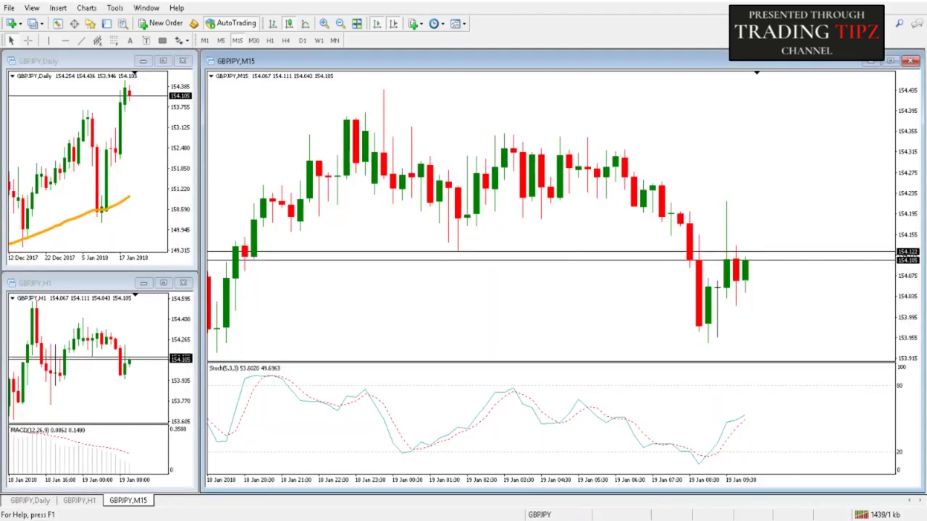